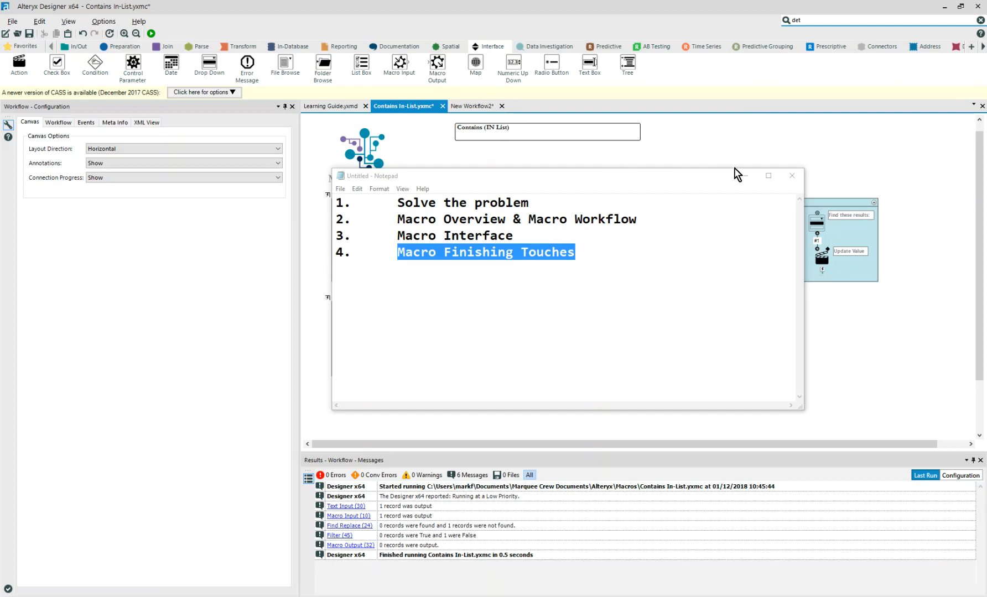
Step: Minimise the Notepad notes and show the Interface Designer for the Contains In-List macro
click(745, 178)
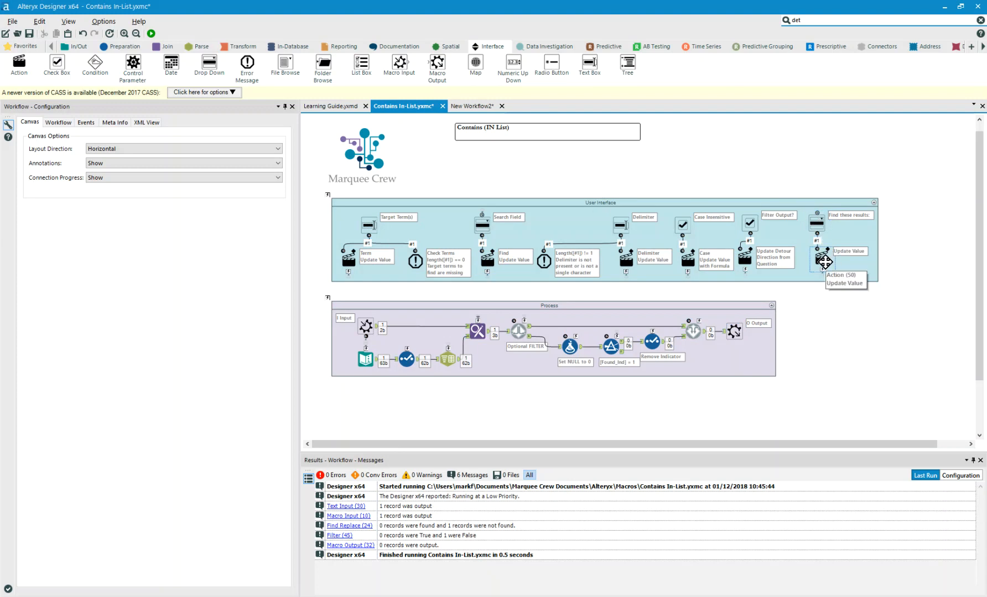
click(79, 23)
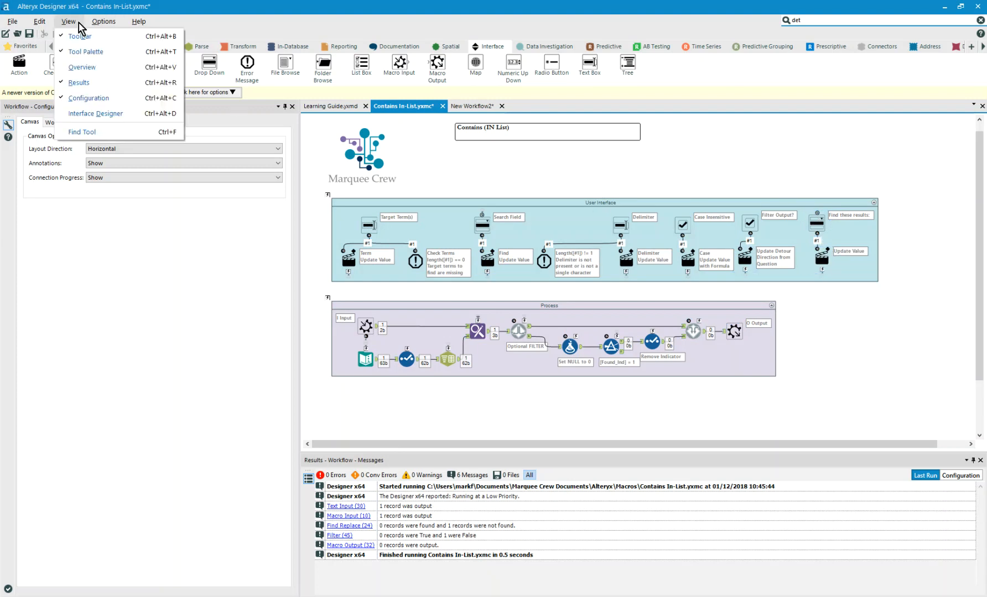
click(91, 114)
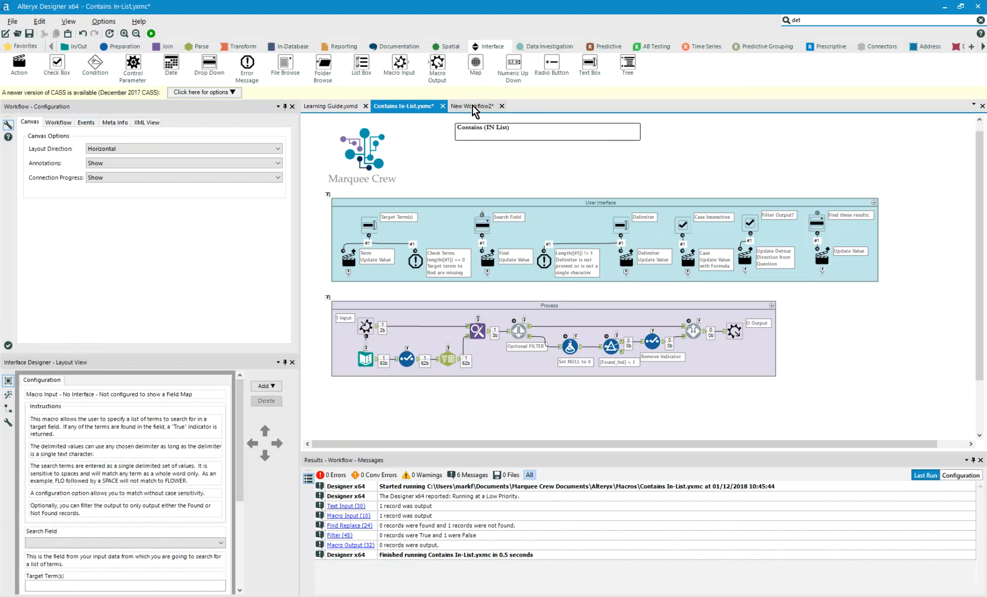
Step: Create a new workflow and set its type to Standard Macro
click(4, 35)
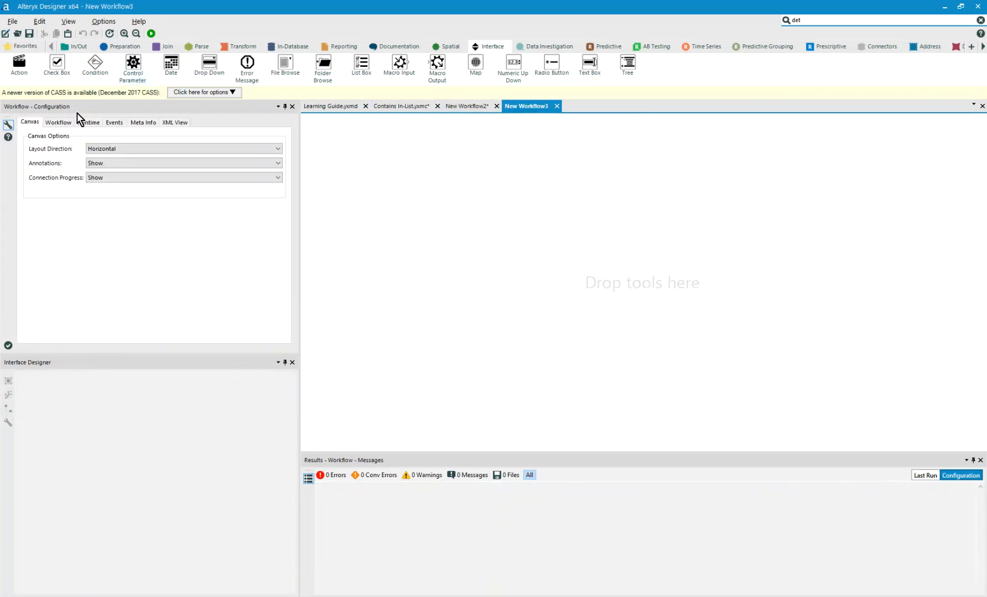
click(59, 122)
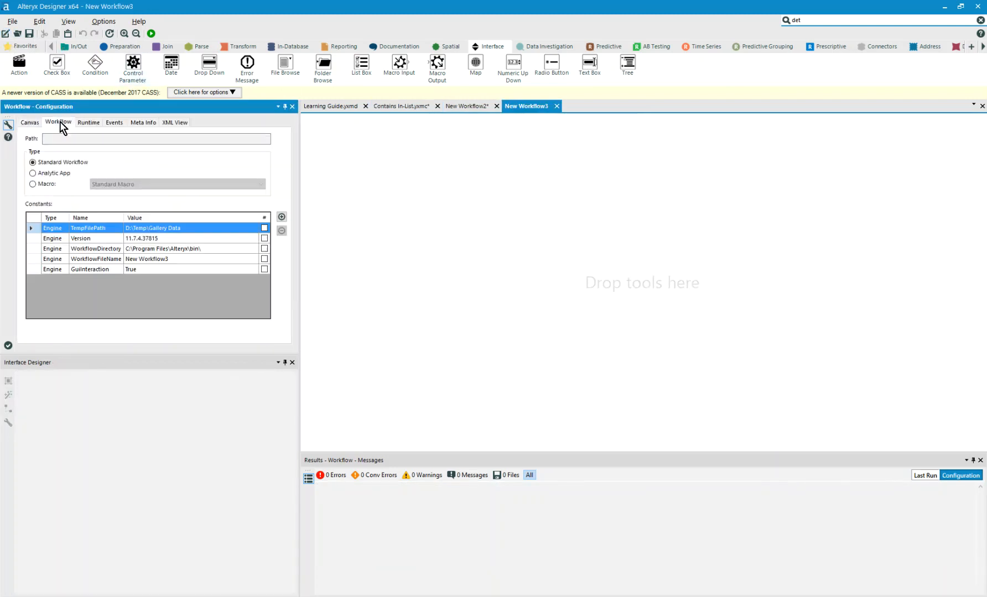
click(41, 185)
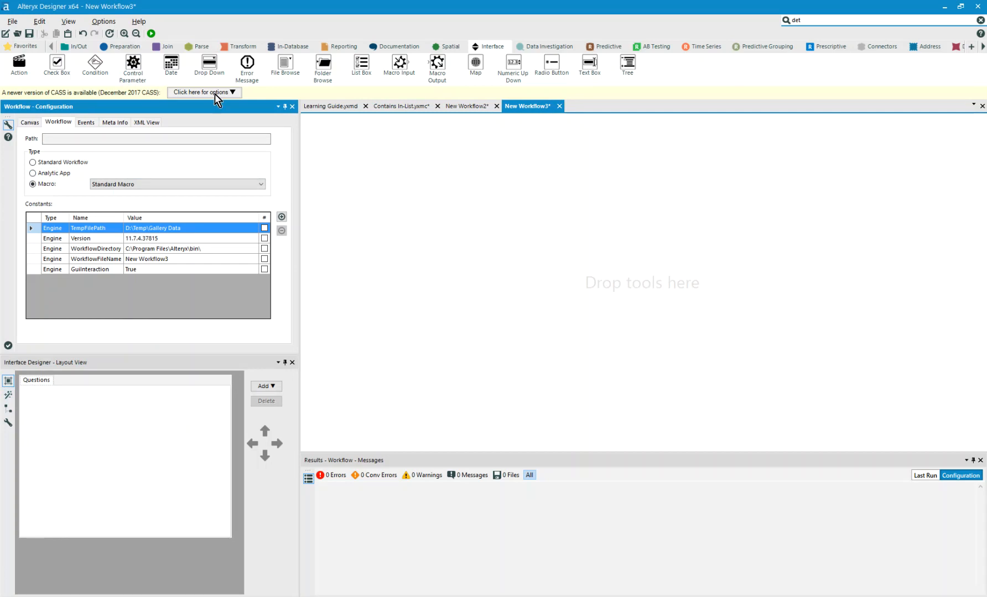
Step: Place two Text Box tools, two Drop Down tools and a Check Box on the canvas, and preview the questions in Test View
drag(361, 63, 357, 65)
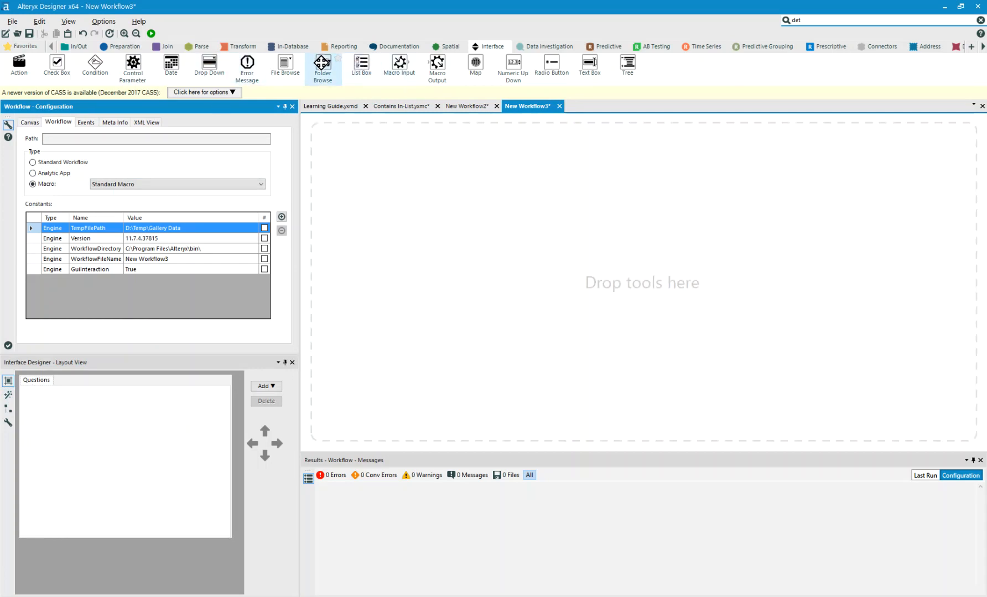
drag(588, 64, 399, 183)
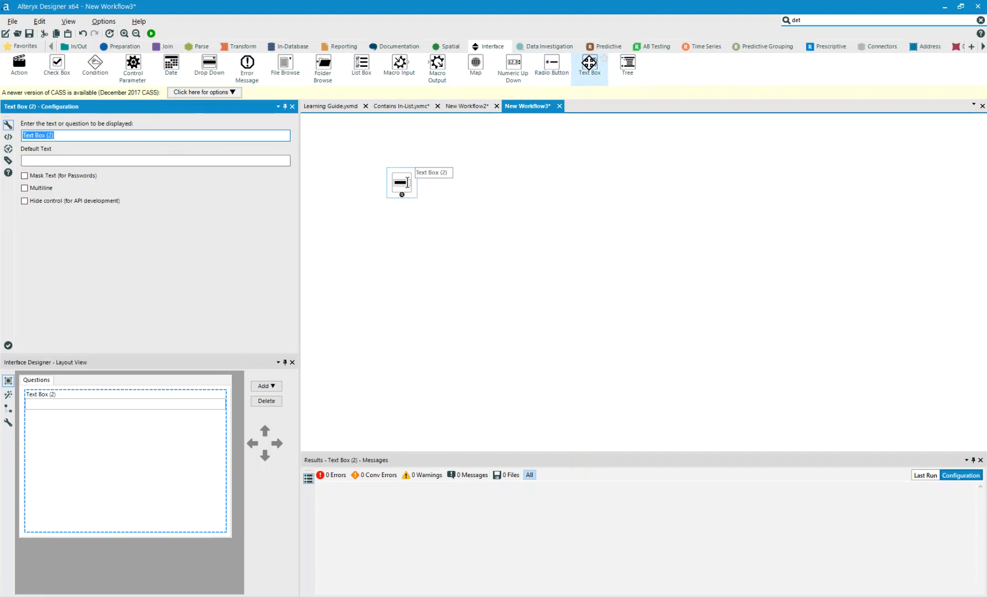
drag(209, 63, 456, 255)
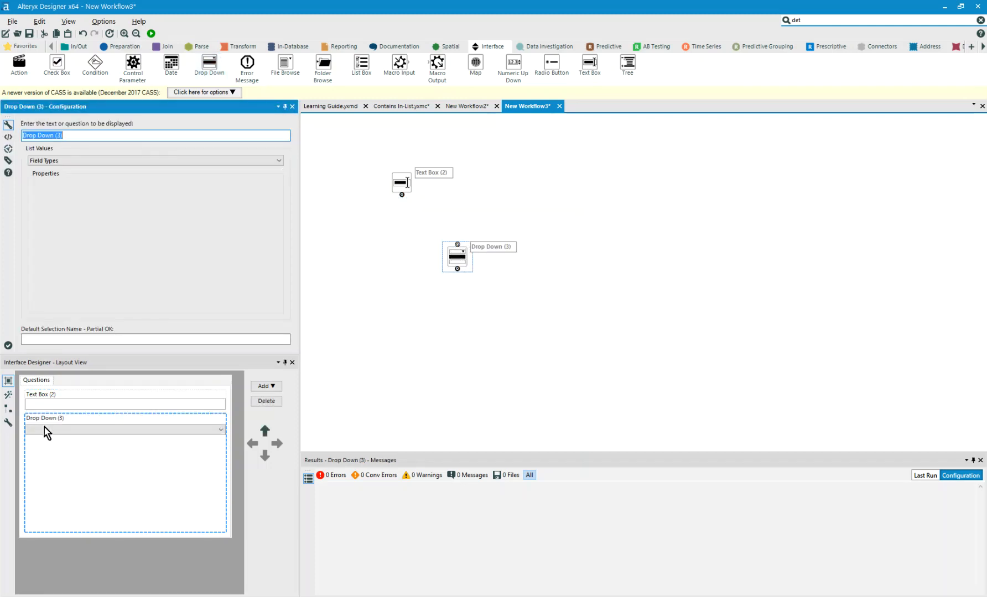
drag(589, 64, 426, 215)
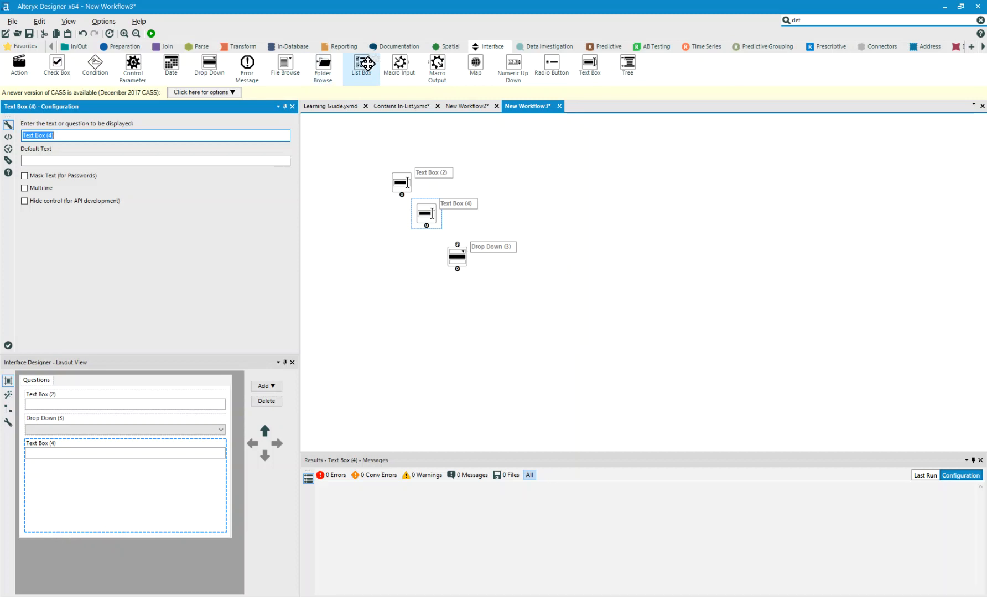
drag(57, 63, 559, 159)
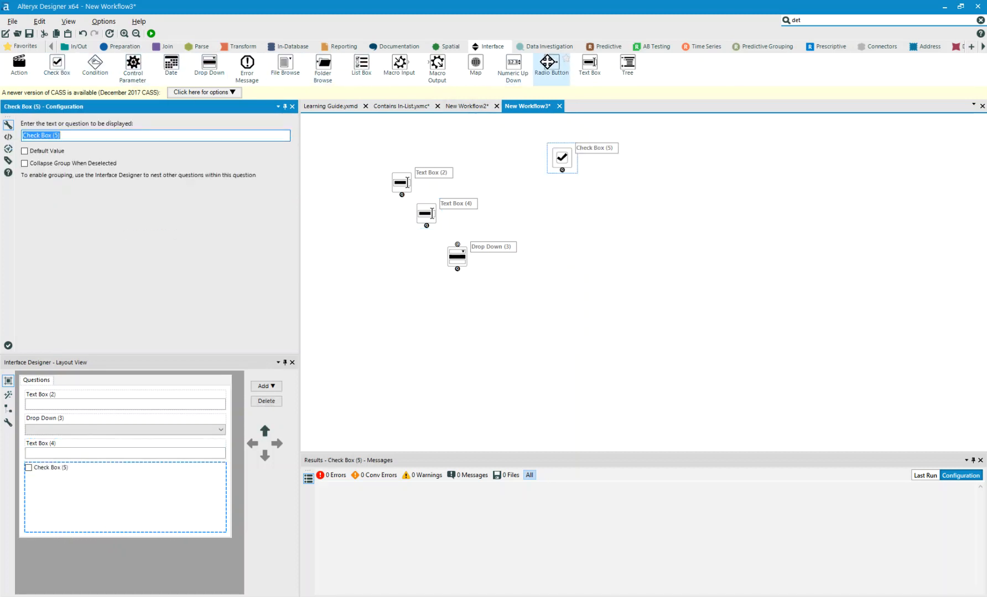
drag(209, 63, 577, 202)
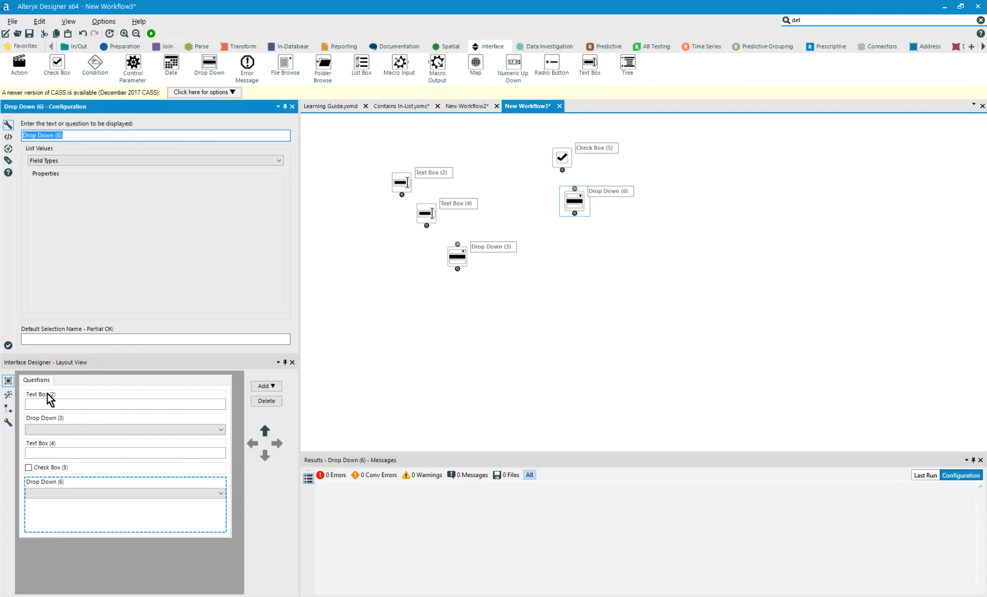
click(9, 396)
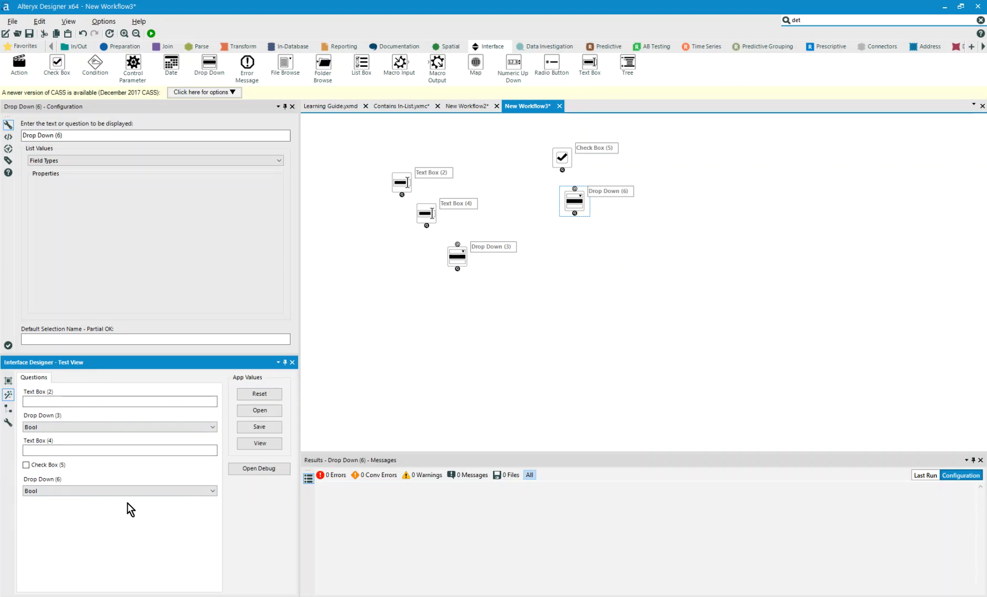
click(9, 381)
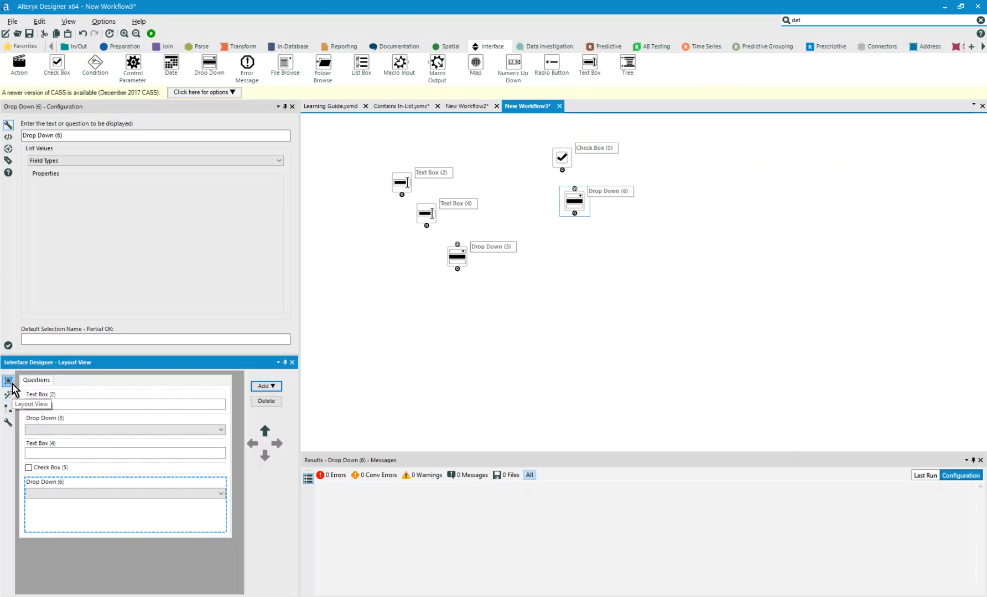
Step: Rename the Questions tab of the interface layout to Input and add a second tab named Output
click(42, 382)
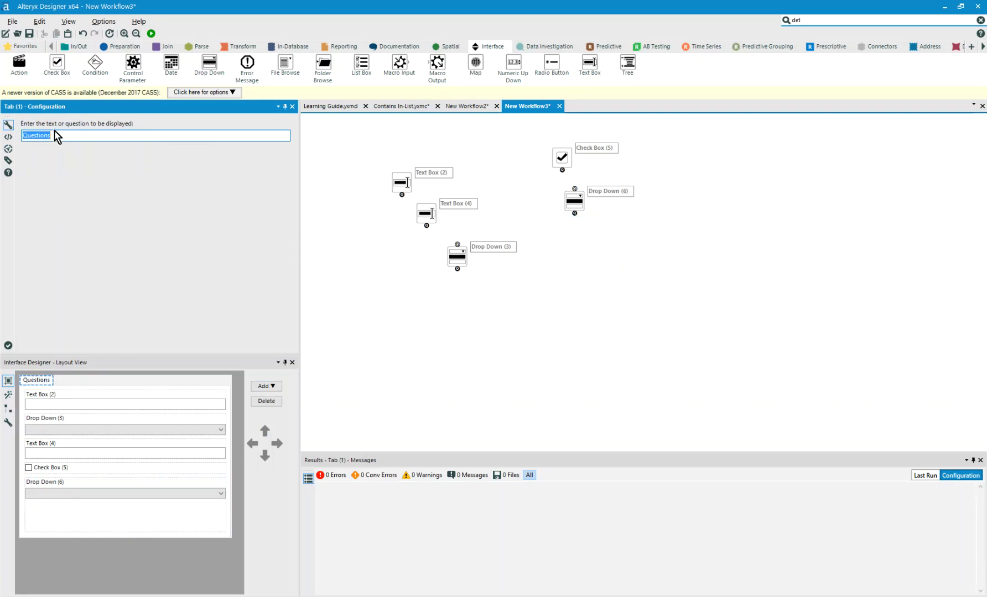
text(Configura)
double_click(54, 135)
key(BackSpace)
click(272, 384)
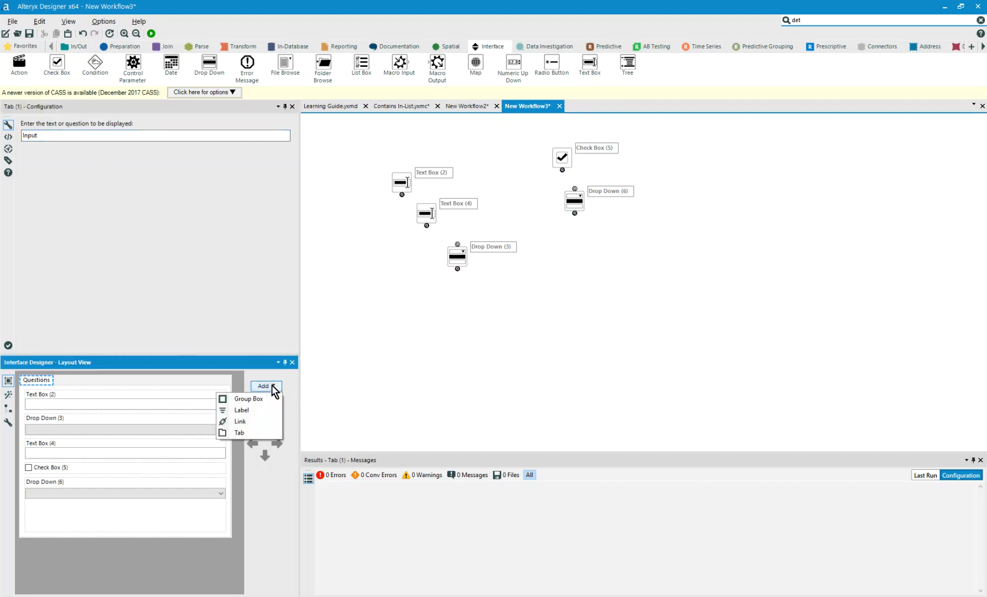
click(241, 433)
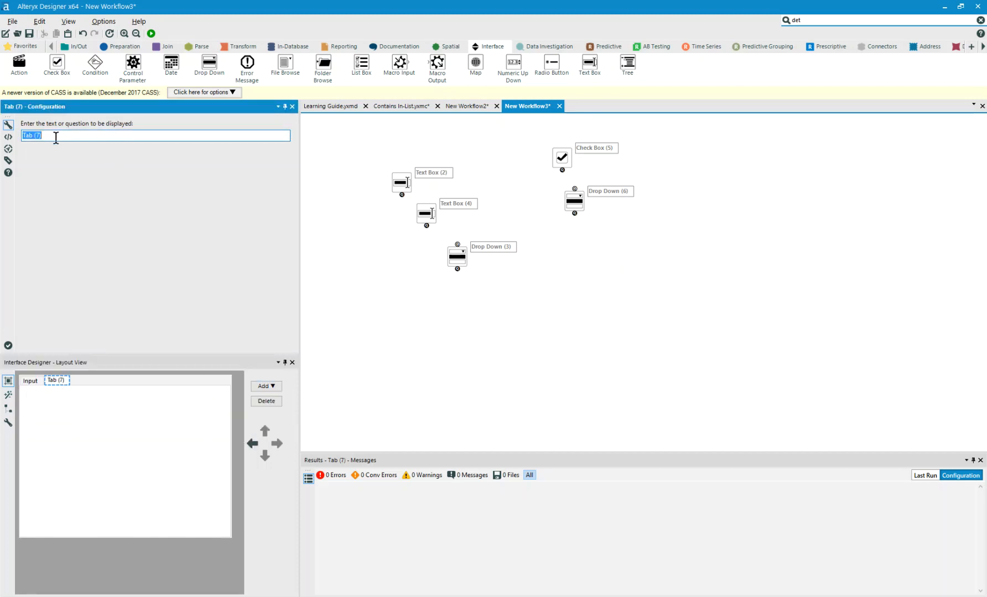
text(Output)
Step: Move Drop Down (6) to the Output tab and back to the Input tab, and delete the Output tab
click(25, 383)
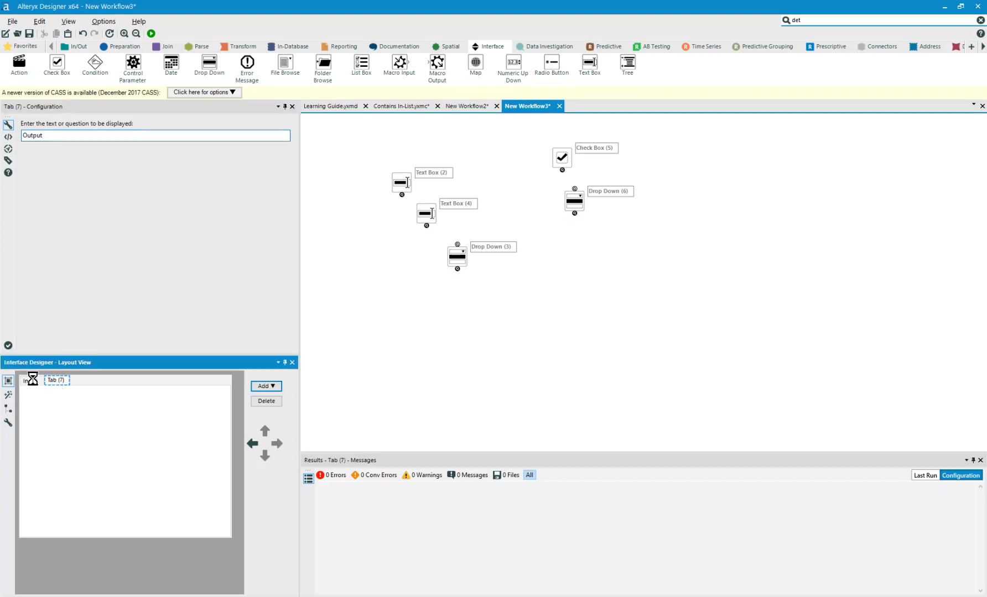
click(44, 491)
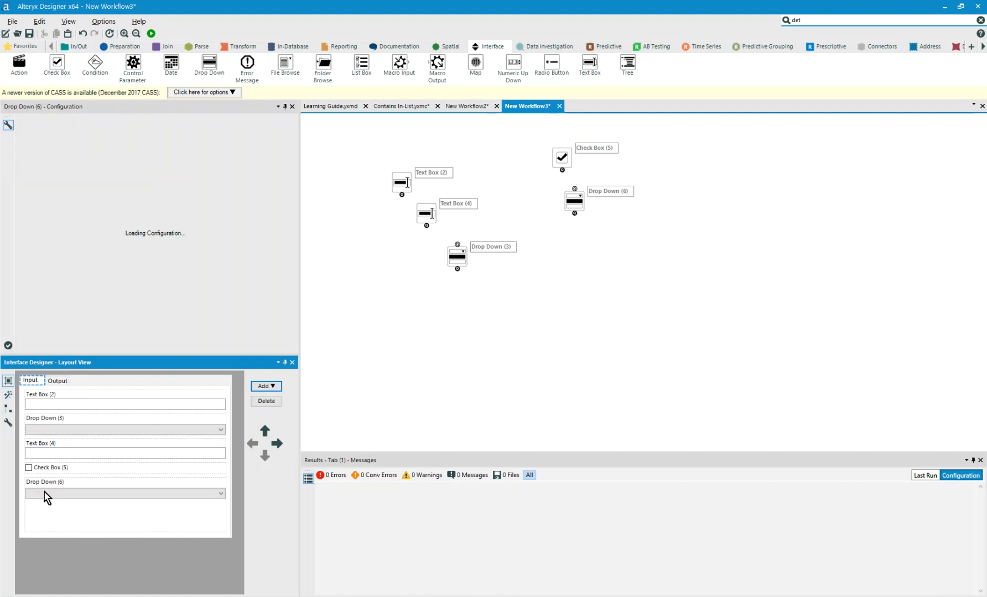
click(278, 443)
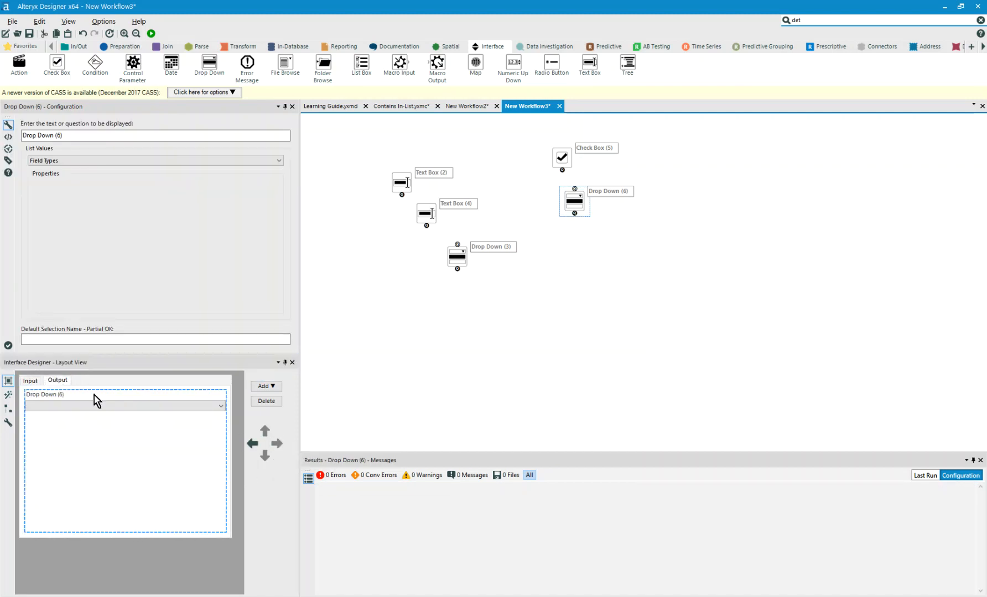
click(252, 443)
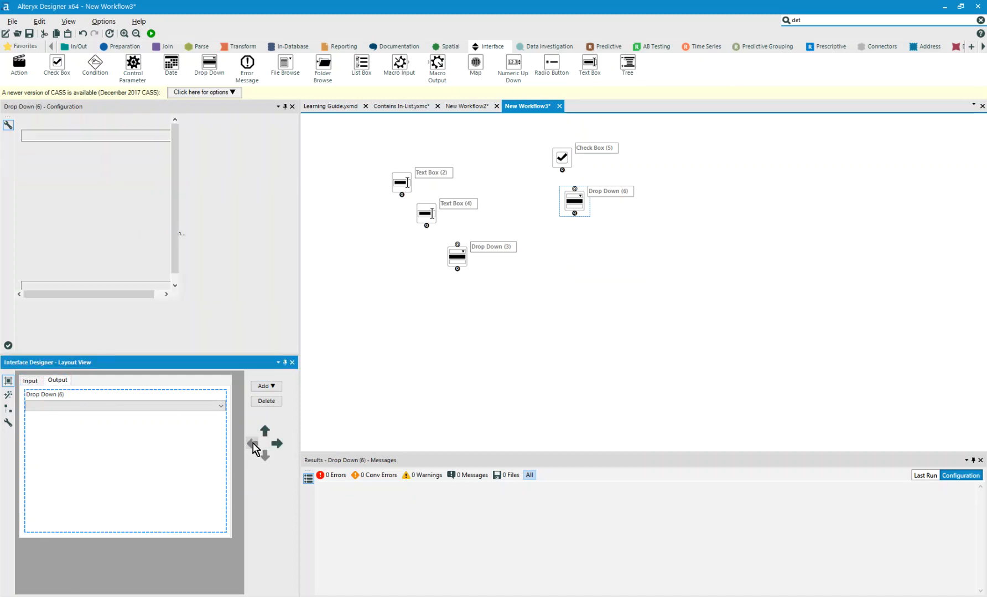
click(66, 382)
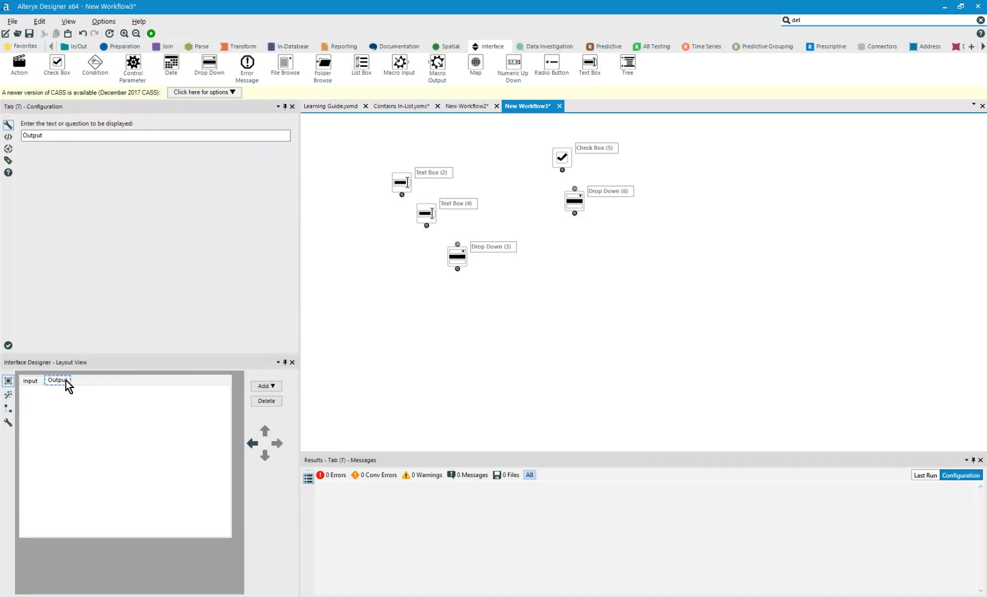
click(271, 402)
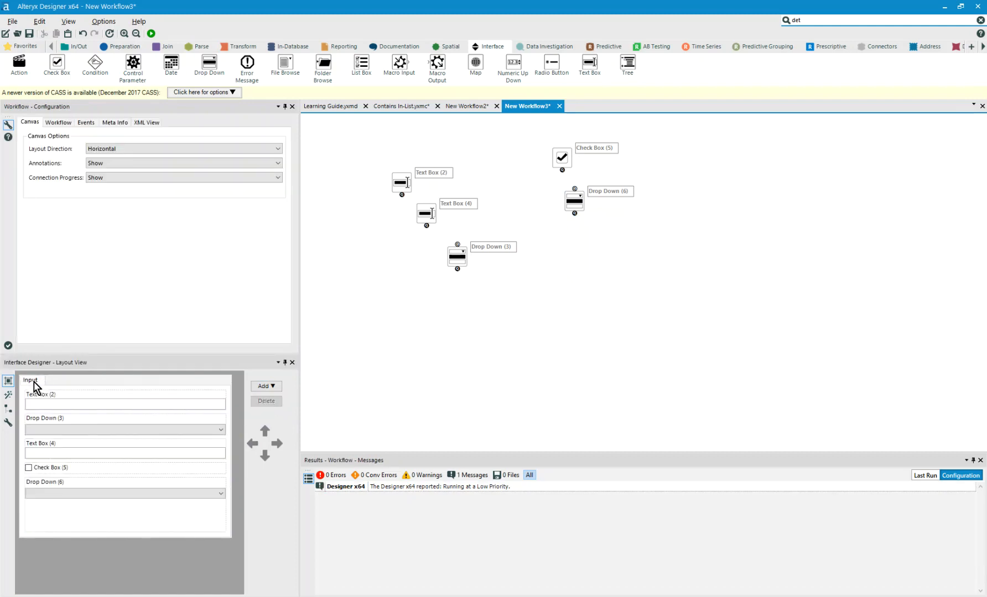
Step: Rename the remaining interface tab to Configuration
click(34, 382)
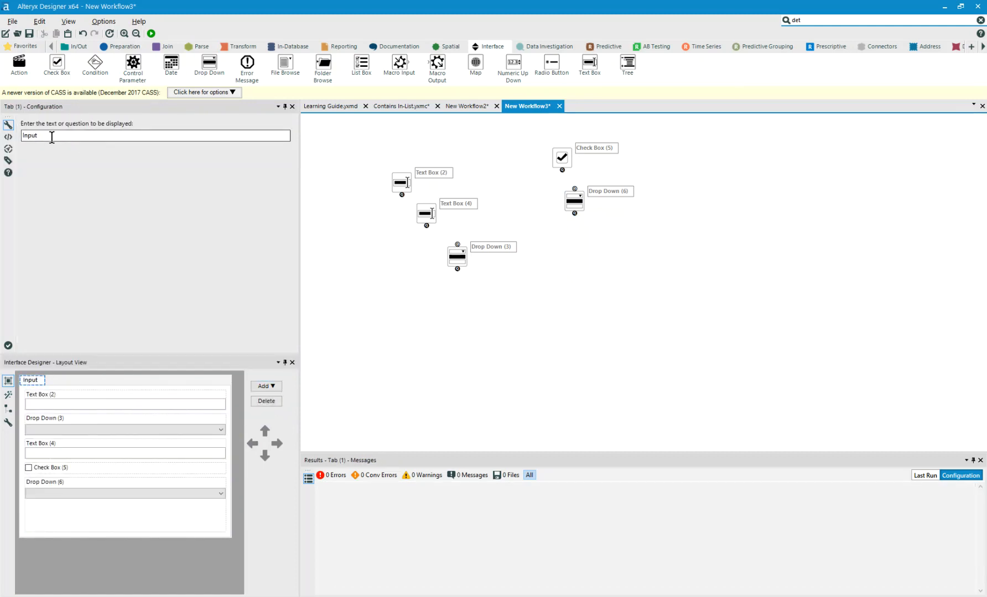
double_click(49, 136)
text(Configuration)
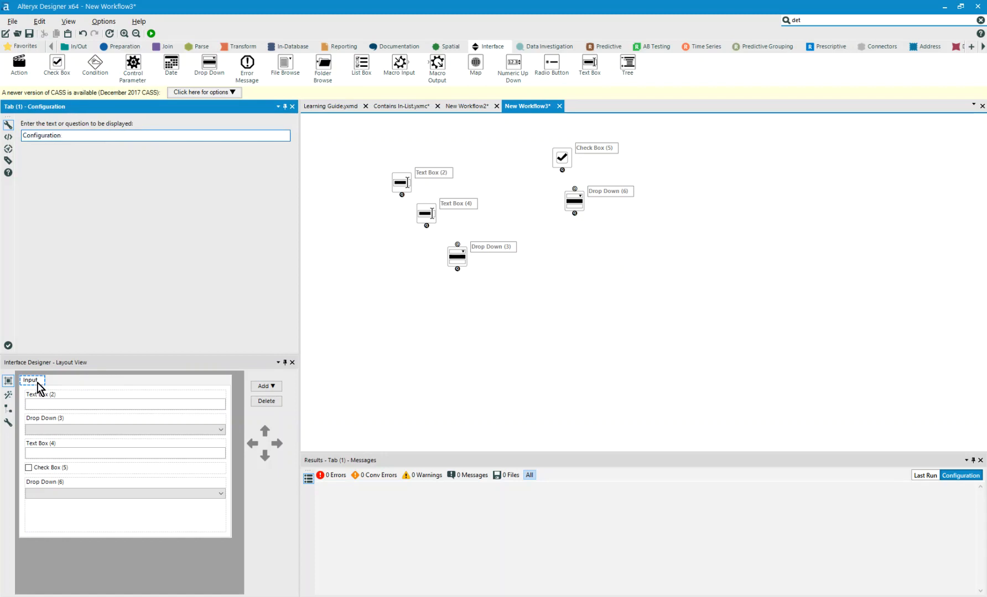
click(42, 401)
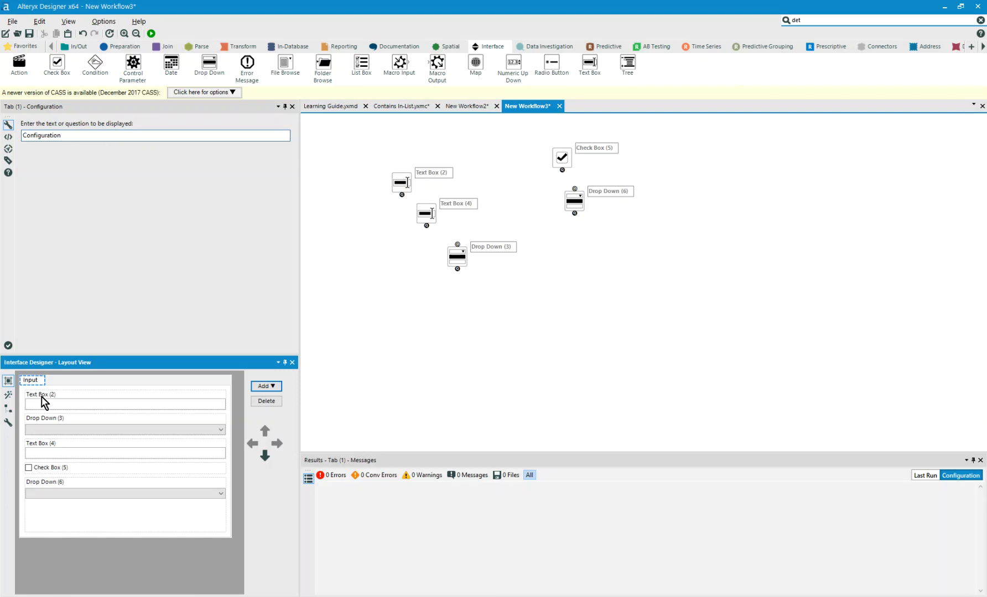
Step: Add a group box titled Instructions and move it above all questions on the Configuration tab
click(266, 387)
click(249, 399)
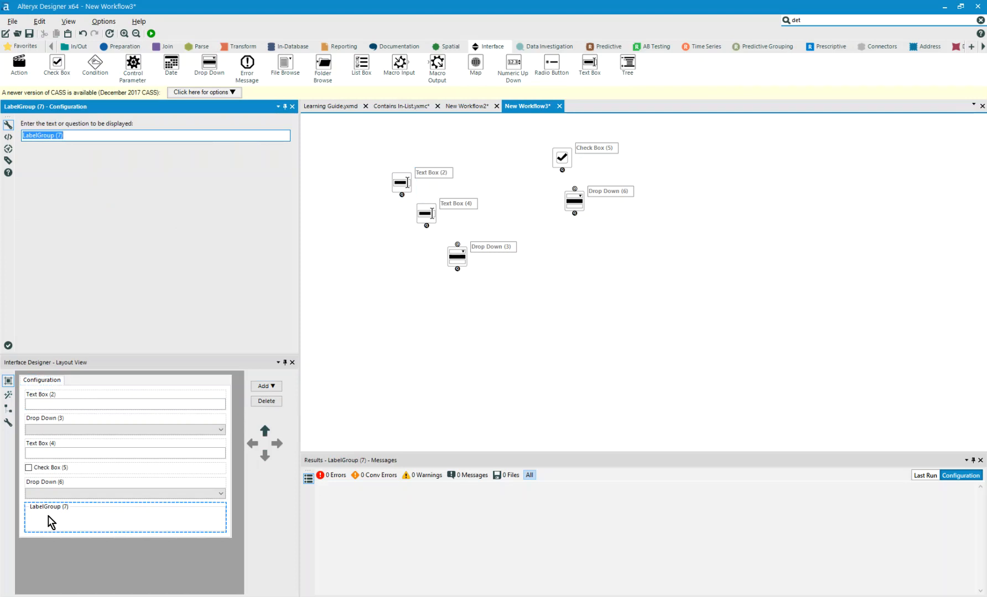
key(BackSpace)
click(265, 429)
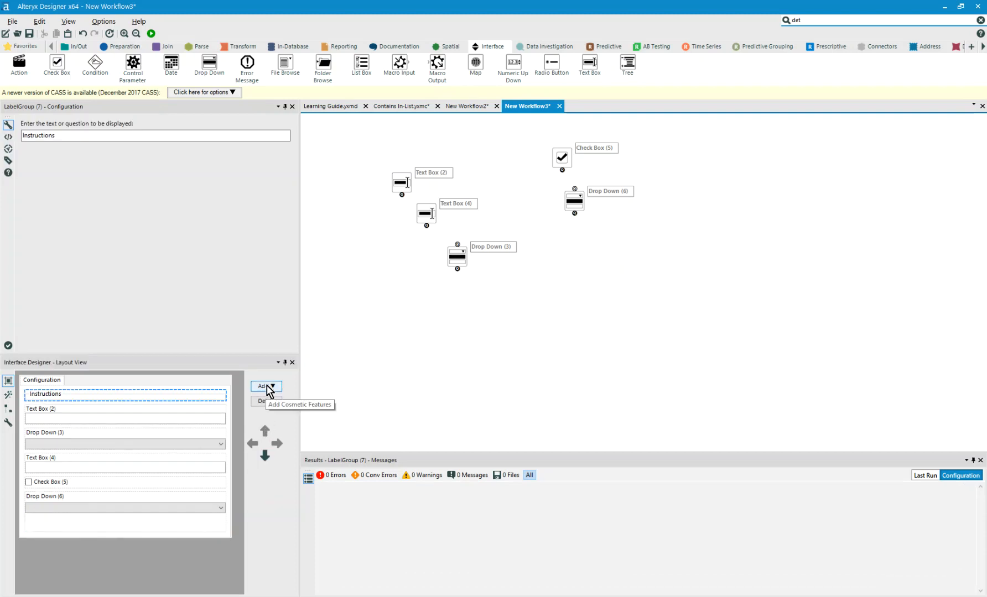
Step: Add a label to the interface reading "Do this. Else you will not have done this." followed by filler text
click(266, 387)
click(258, 411)
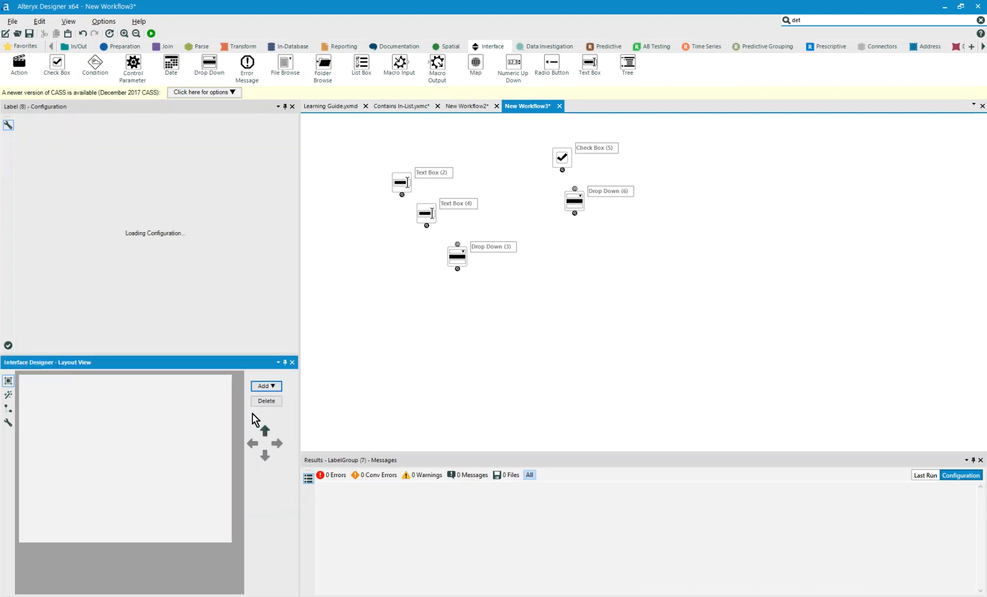
text(Do)
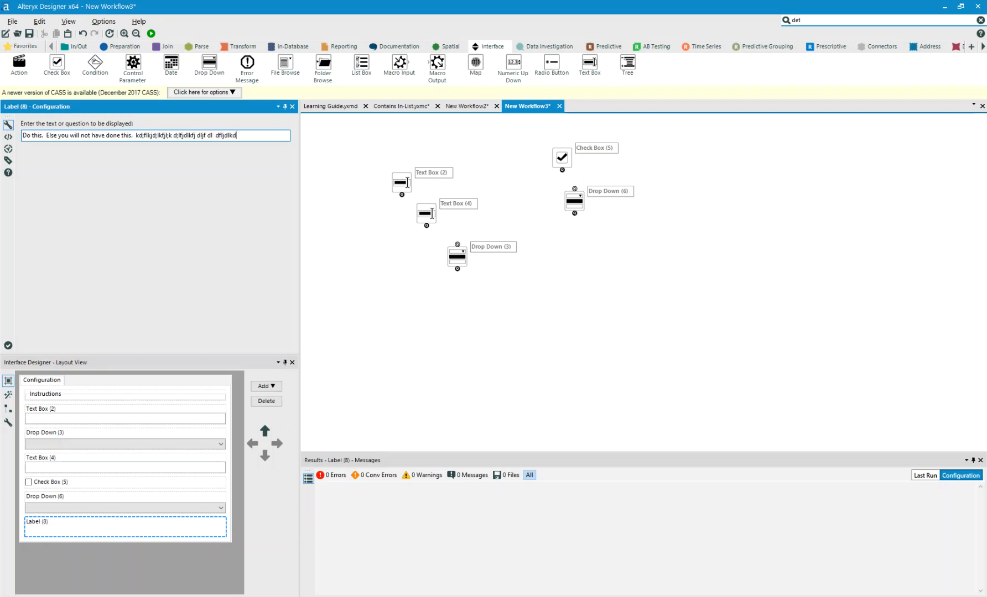
text(lfj lfdj lkdf)
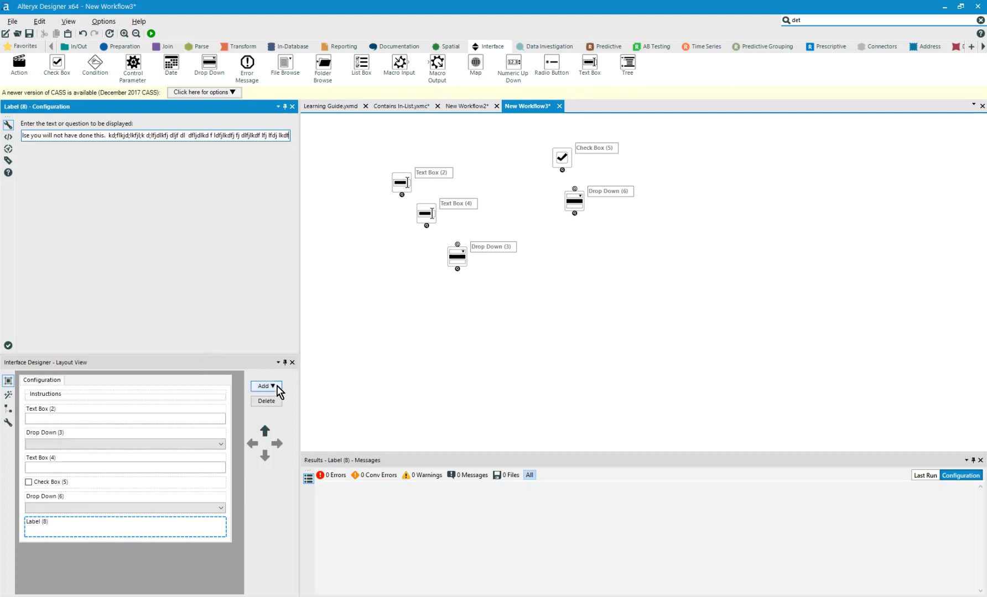
click(147, 526)
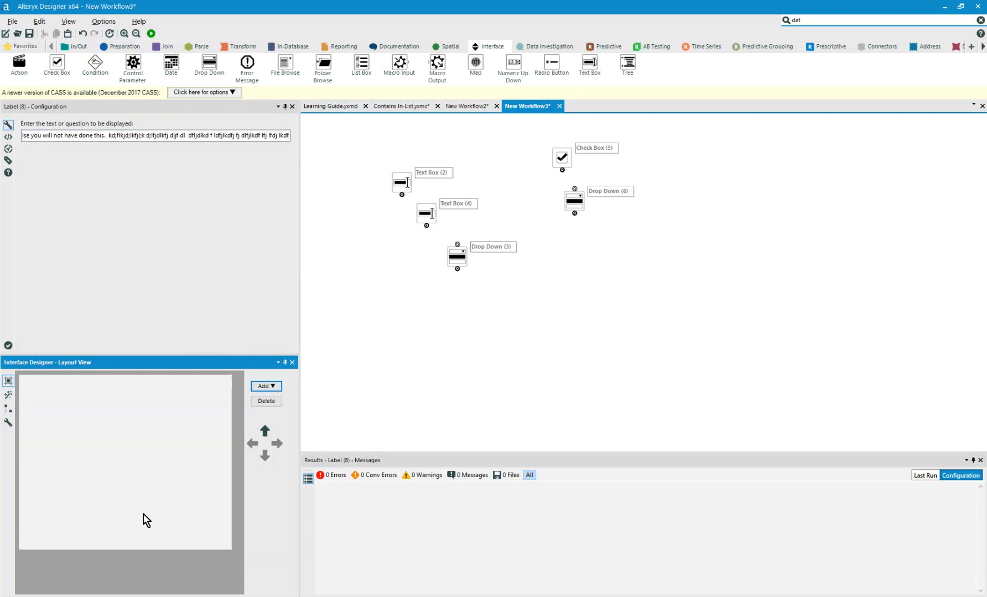
click(133, 532)
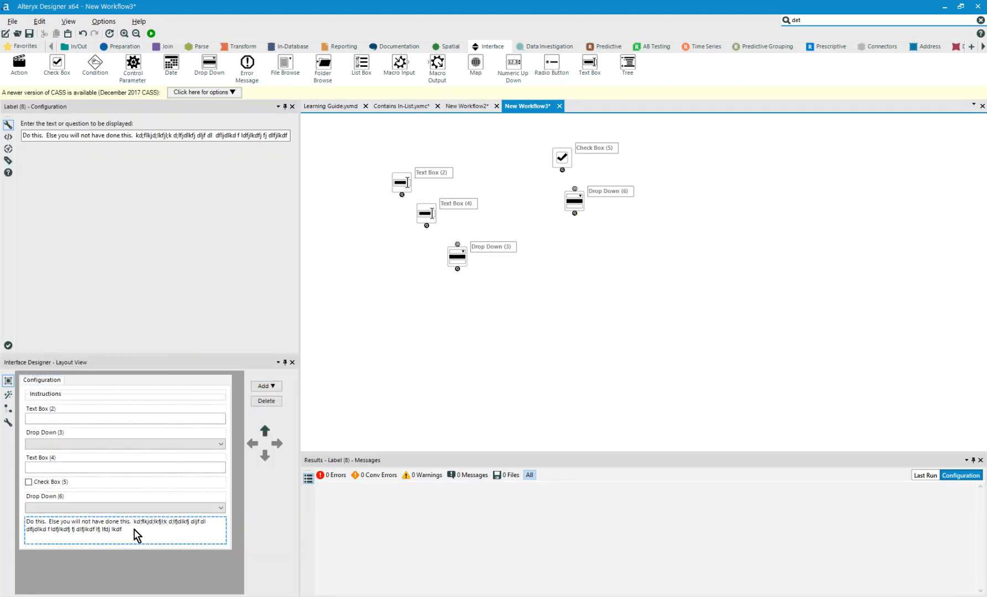
Step: Move the instruction label up past all the questions and into the Instructions group box
click(266, 432)
click(266, 433)
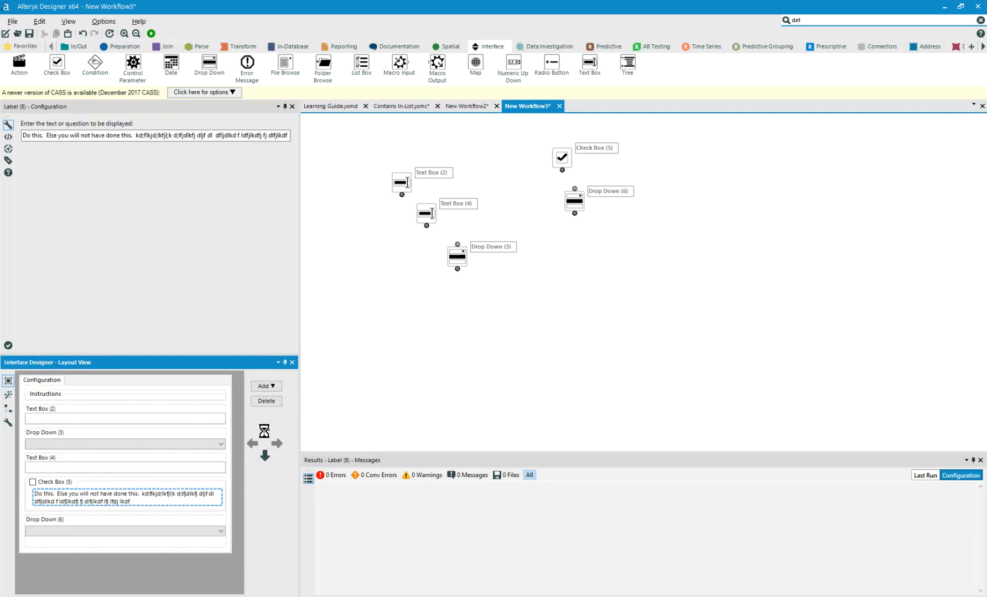
click(266, 432)
click(265, 433)
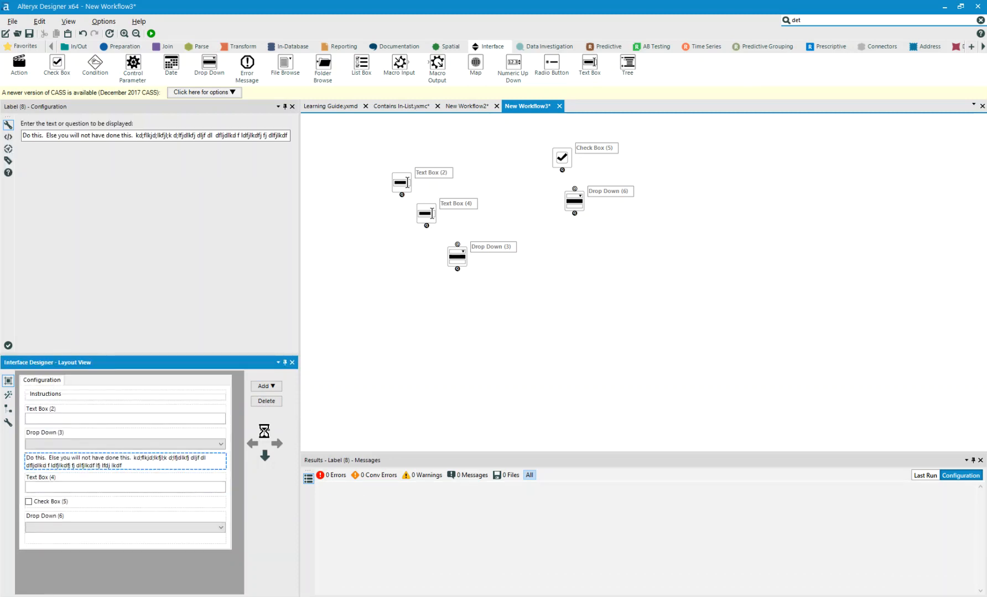
click(265, 432)
click(265, 433)
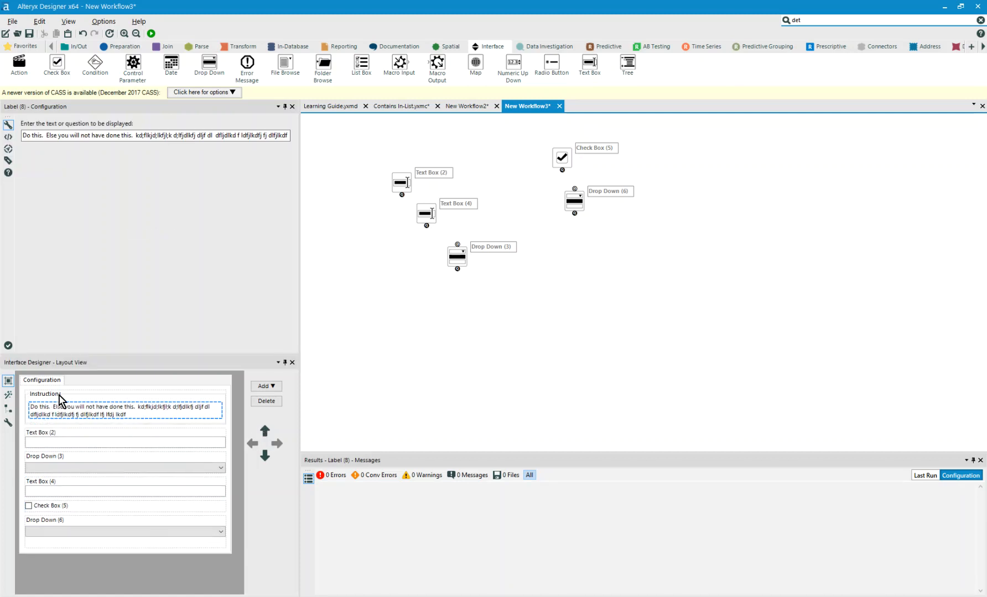
Step: Add a second label reading "kfjkdjfkjdkf" and move it into the Instructions group box below the first label
click(266, 387)
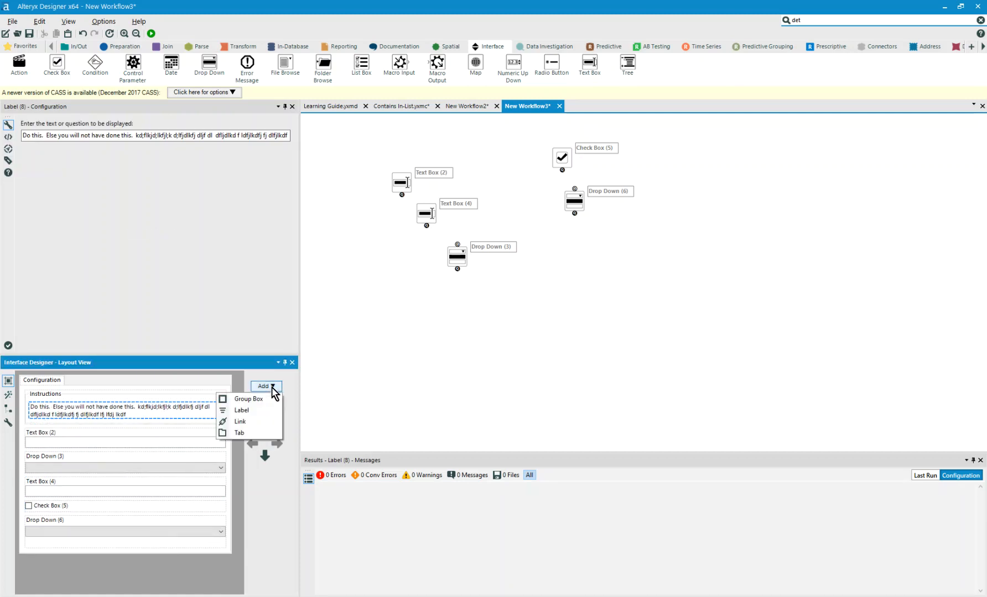
click(242, 410)
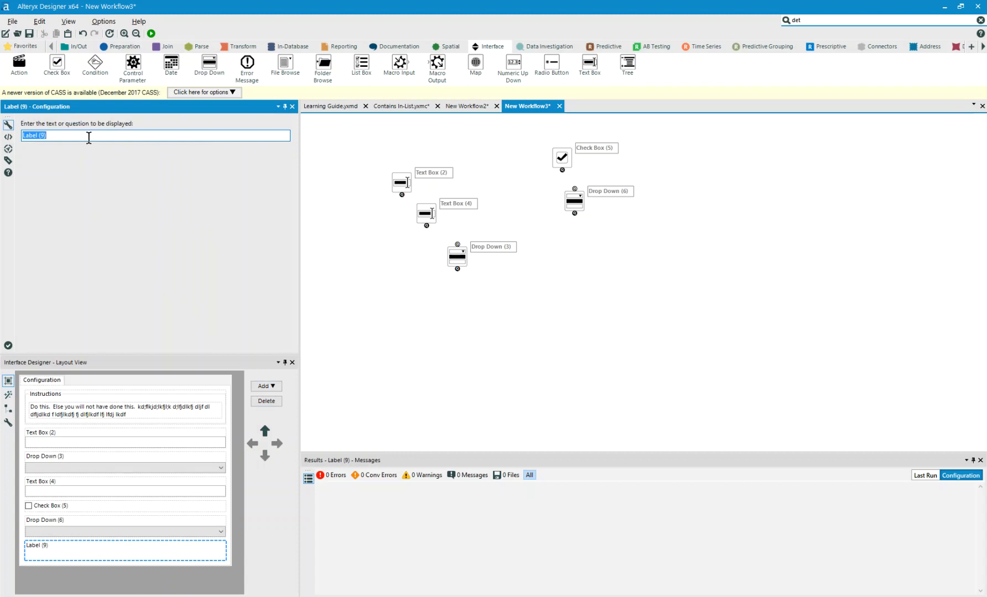
text(kfj)
click(265, 430)
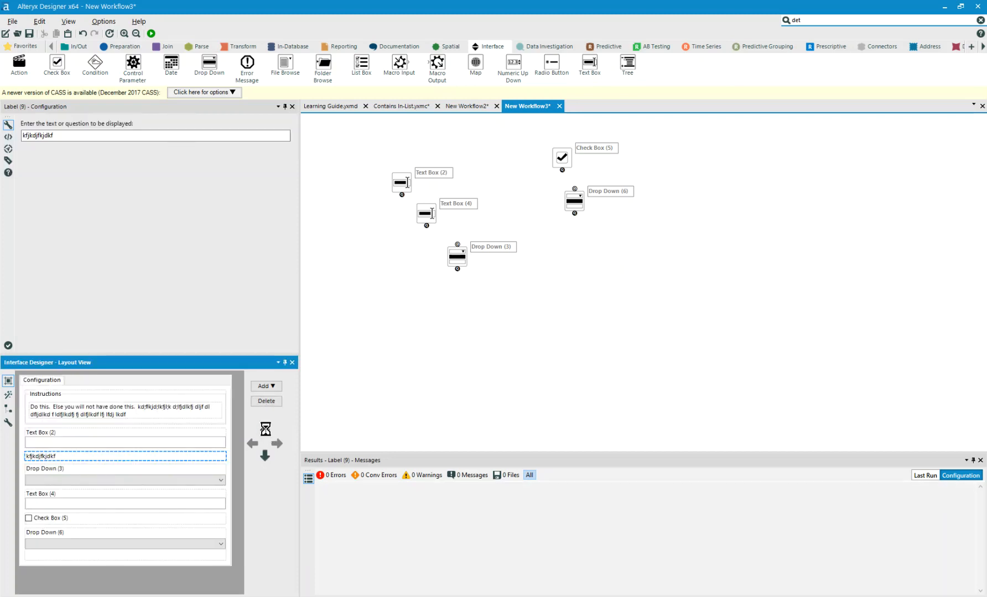
click(265, 431)
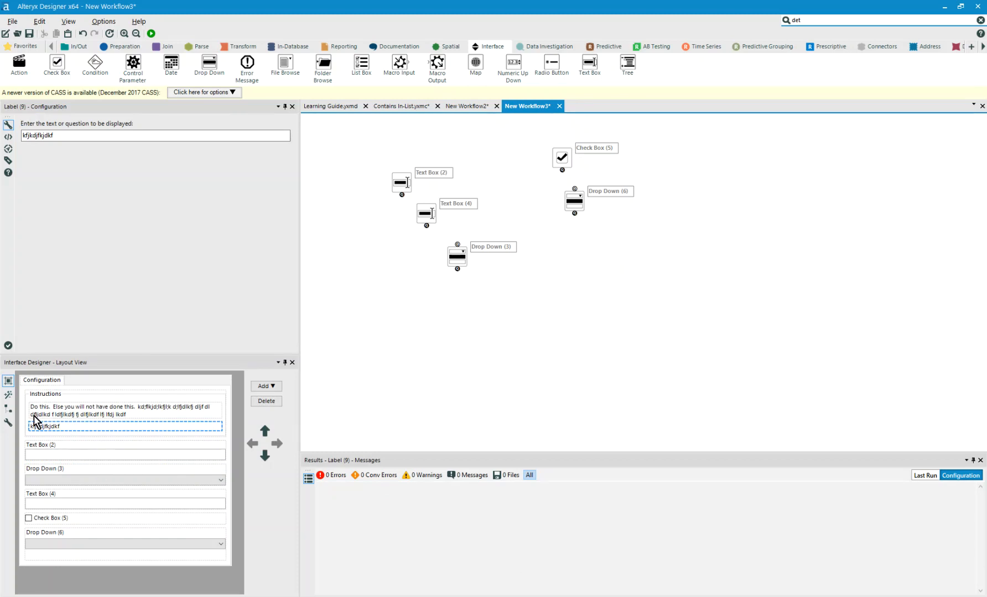
Step: Check the finished macro's instructions in New Workflow2, and nest Drop Down (6) under Check Box (5) in New Workflow3
click(469, 108)
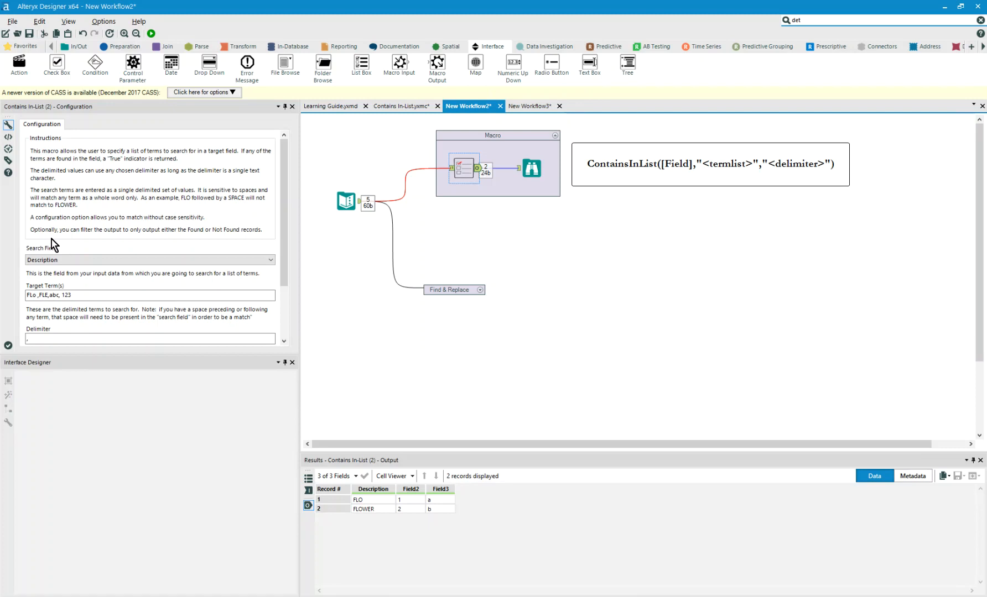
click(534, 107)
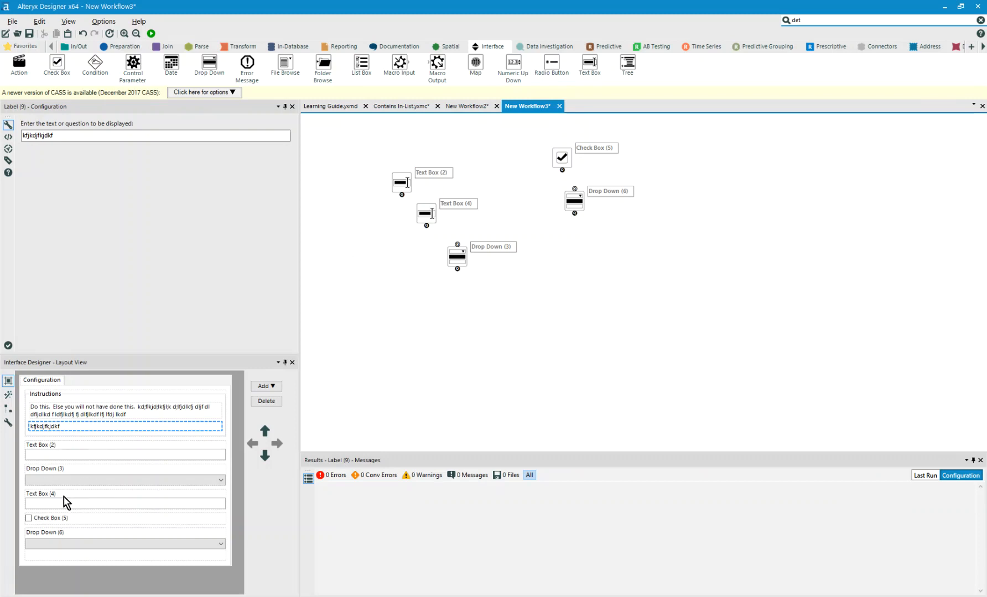
click(76, 536)
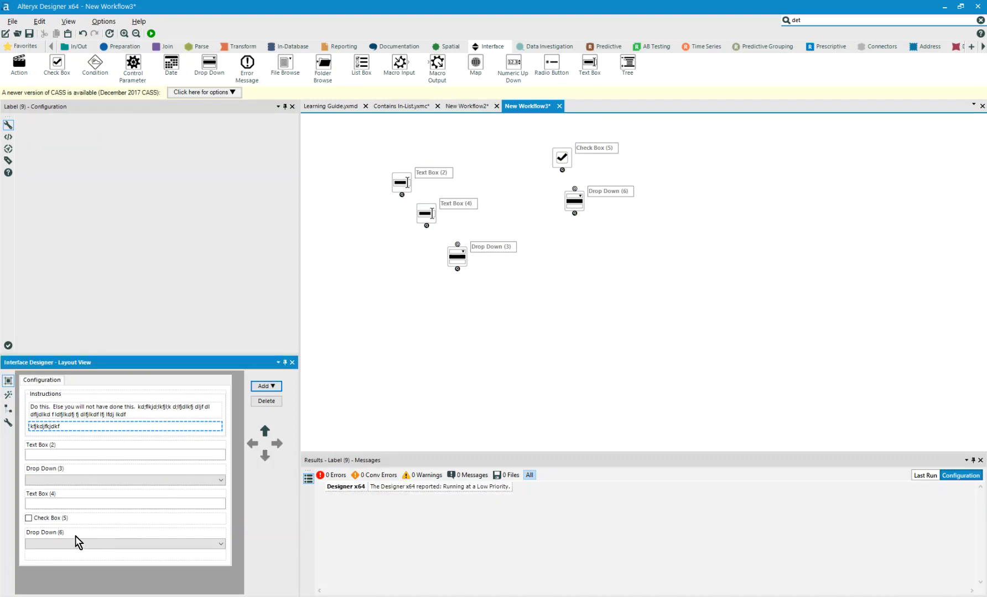
click(276, 443)
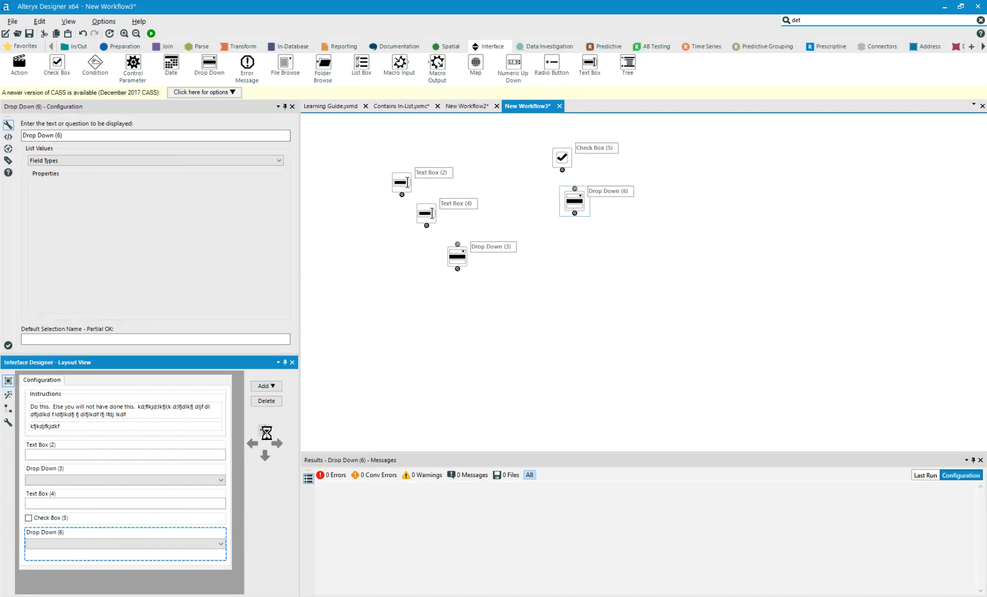
click(34, 520)
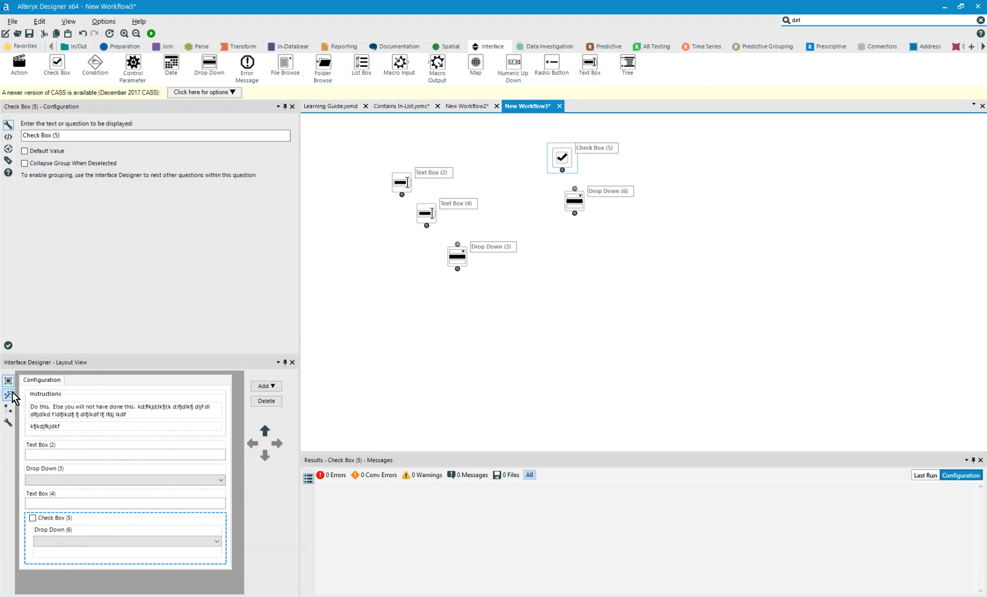
Step: Switch to Contains In-List.yxmc and inspect the Search Field and Target Term(s) questions and their explanatory labels in the interface layout
click(465, 108)
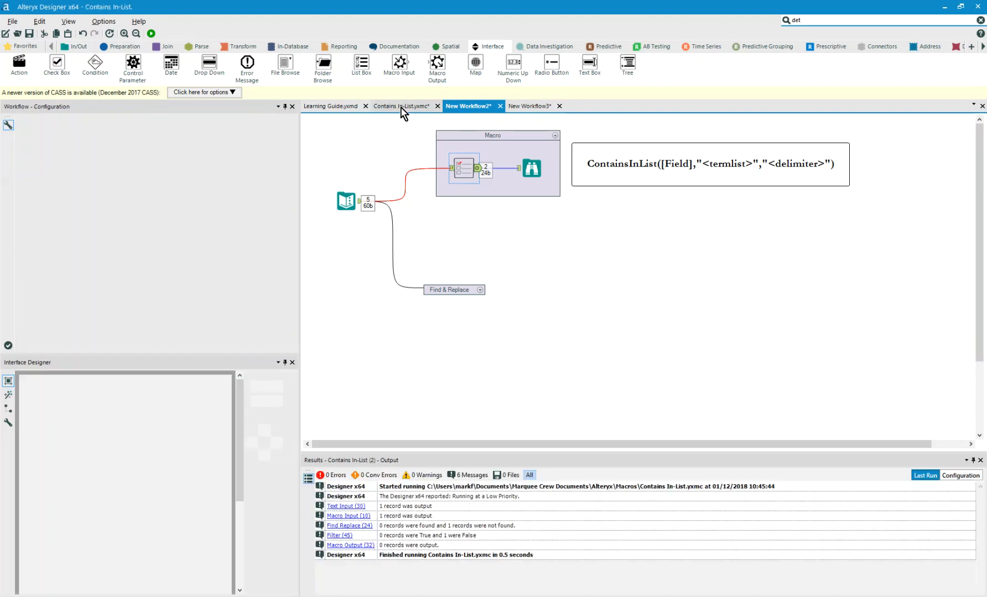
click(402, 107)
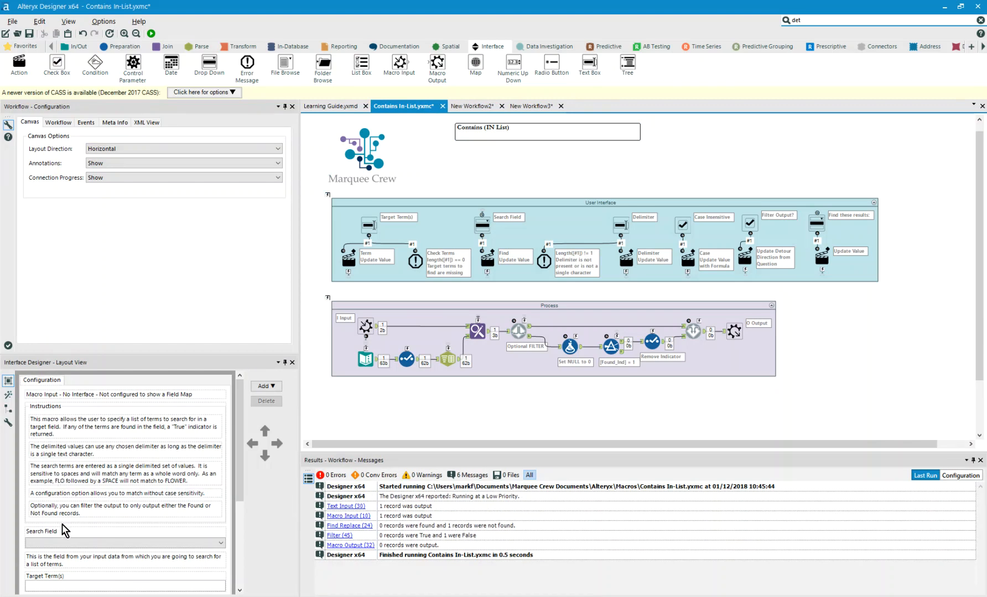
scroll(62, 525, down, 3)
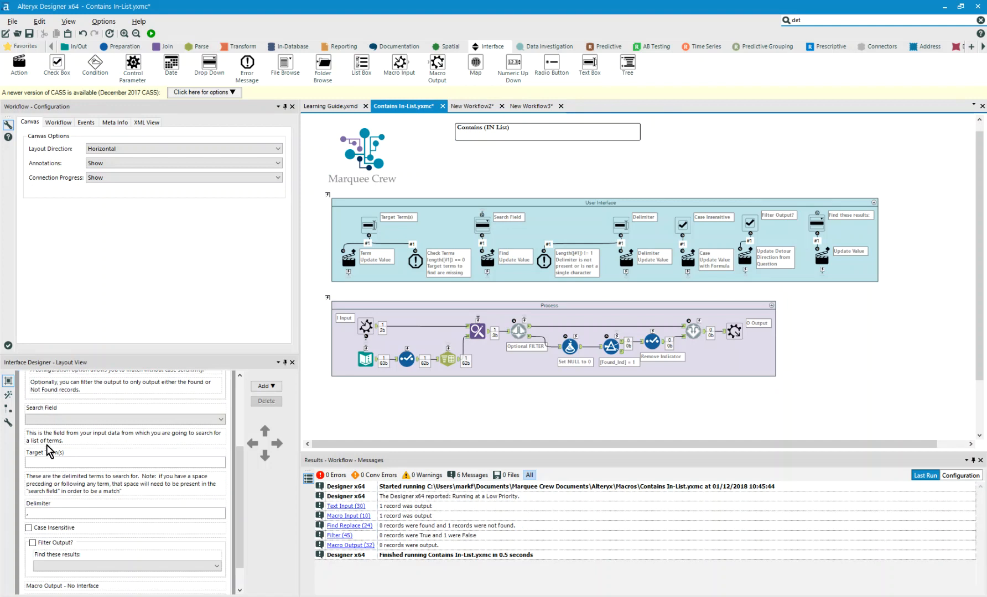
click(51, 412)
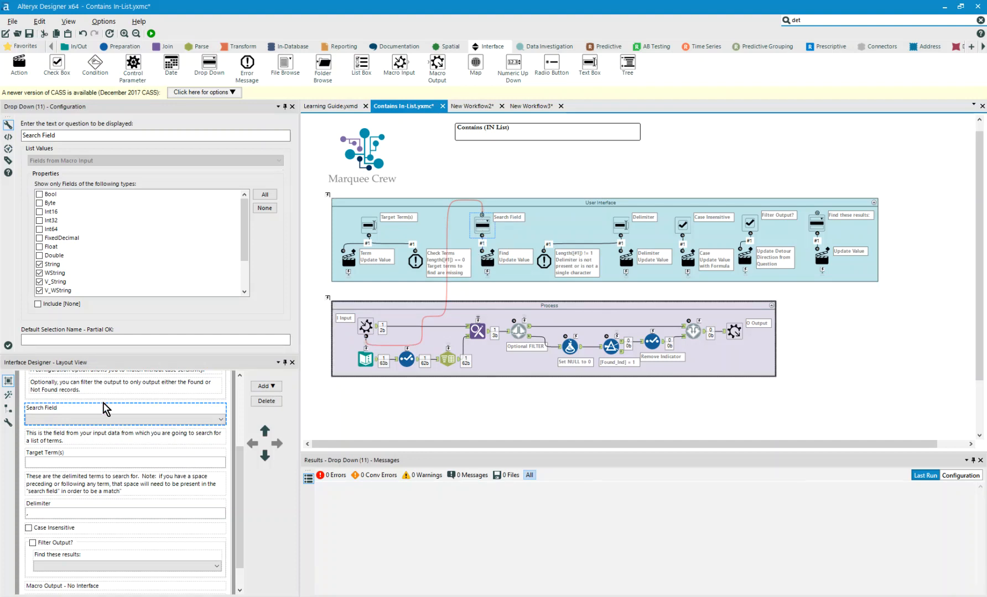
click(65, 443)
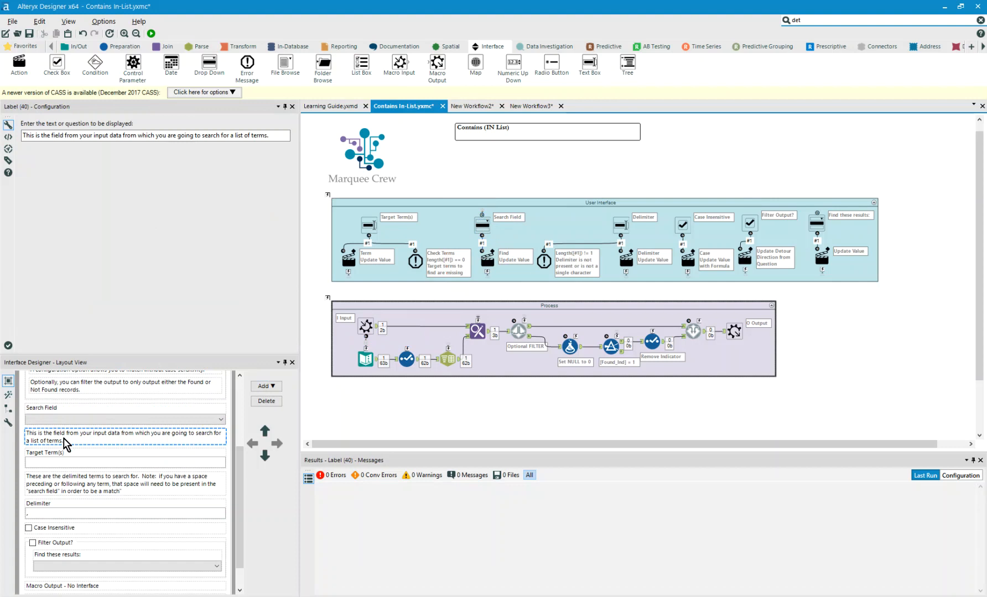
click(65, 461)
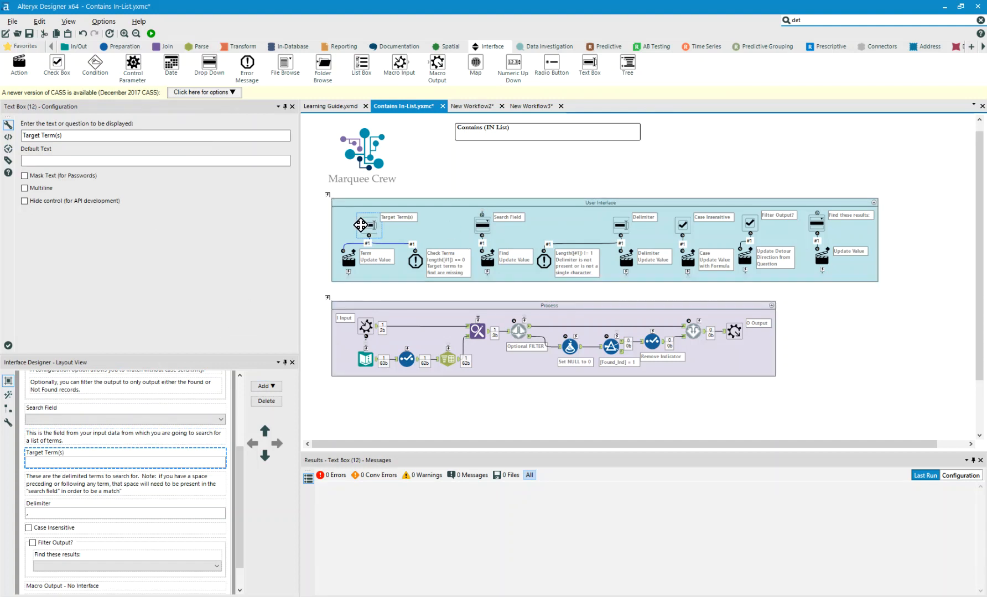
click(57, 488)
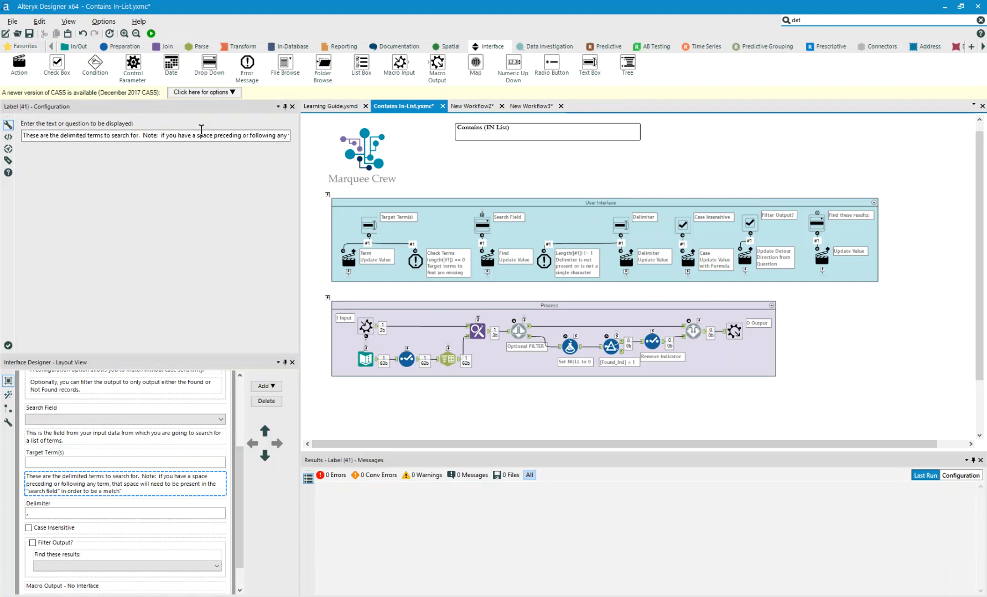
Step: Inspect the settings of the Delimiter, Case Insensitive, Filter Output? and Find these results: questions
click(51, 505)
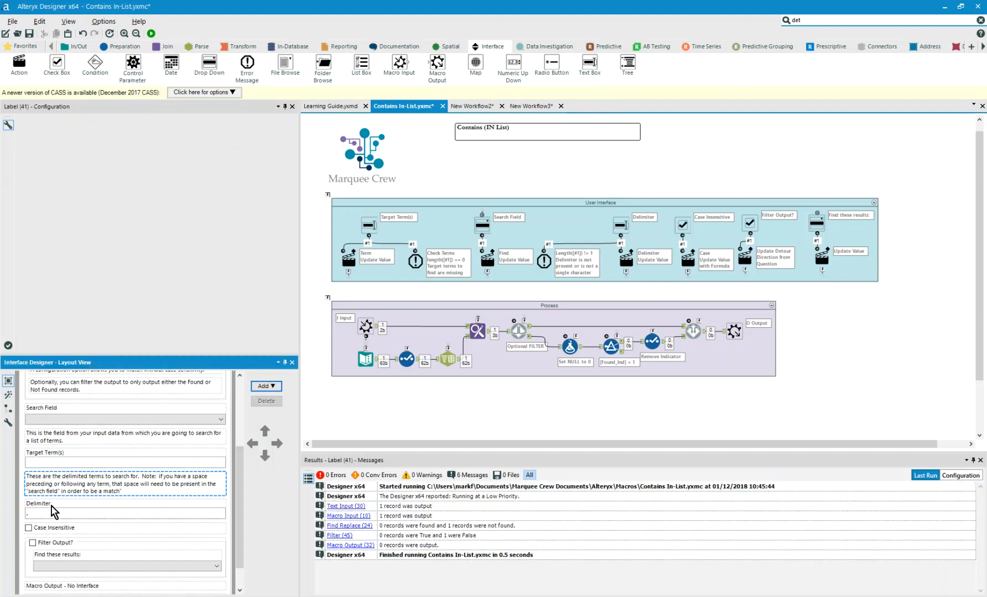
scroll(51, 511, down, 1)
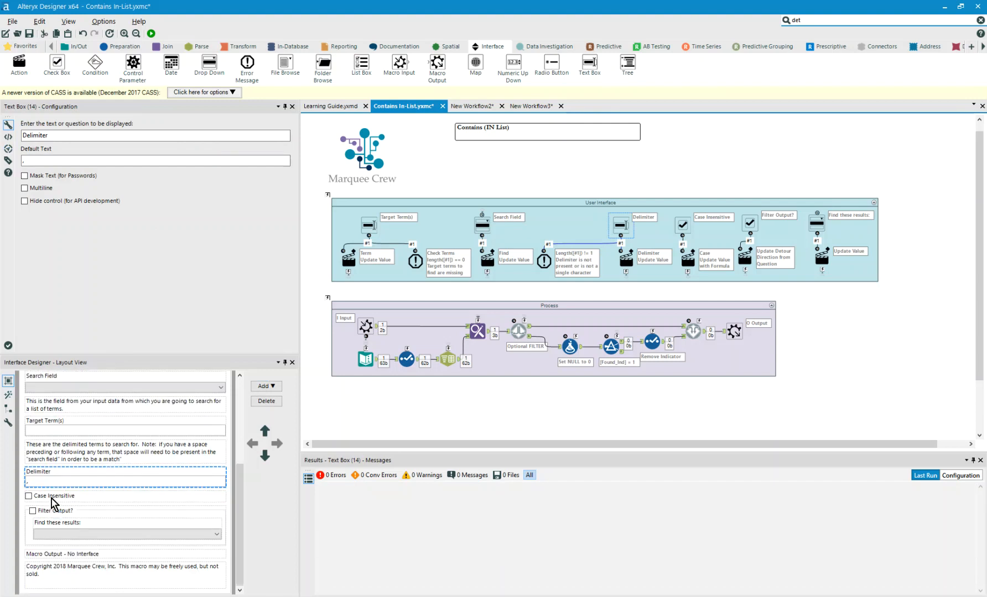
click(52, 499)
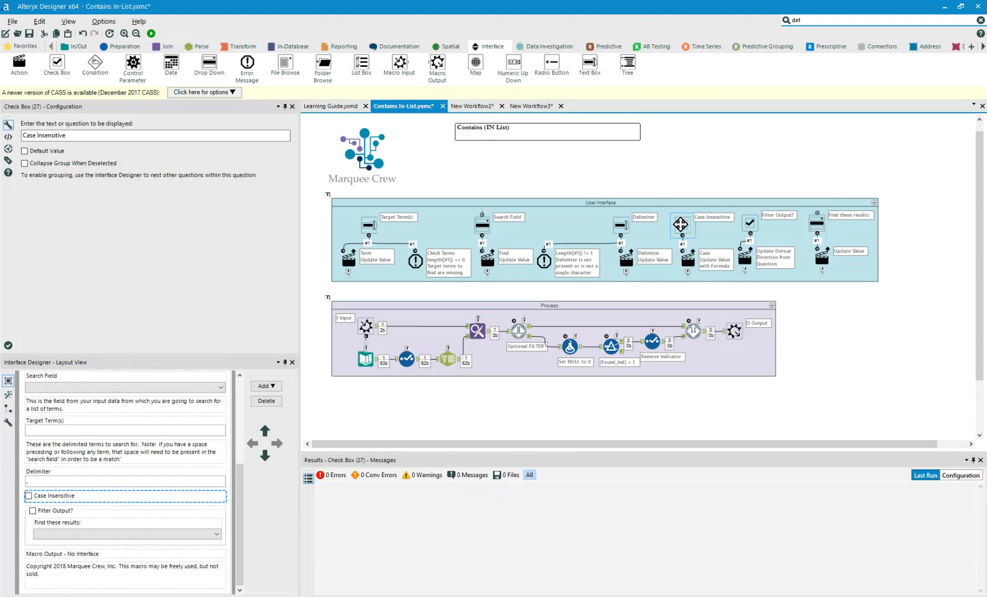
click(52, 514)
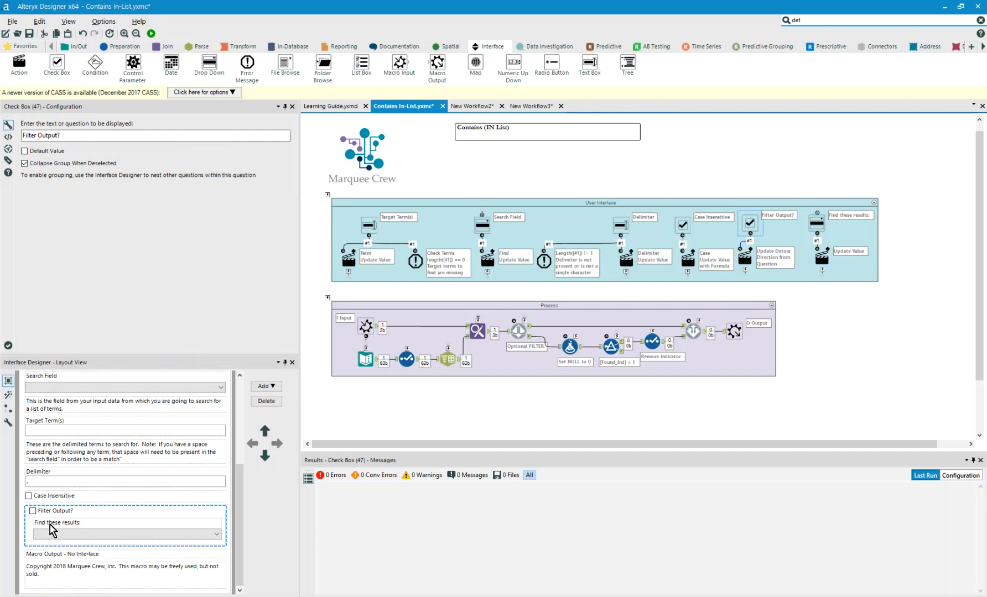
click(52, 531)
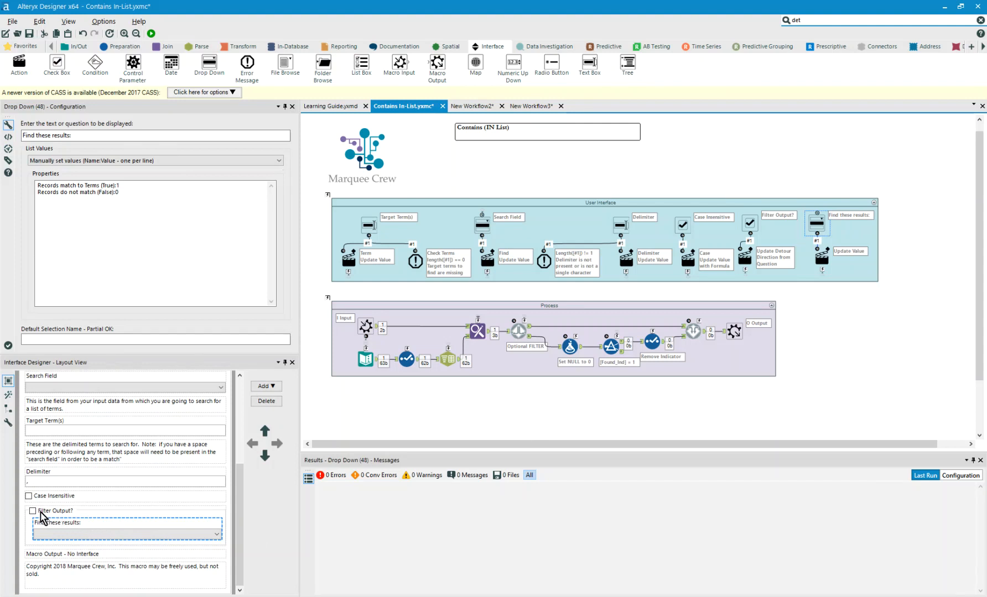
Step: Preview the macro interface in Test View and switch Filter Output? on and off to test its nested drop-down
click(7, 394)
click(7, 395)
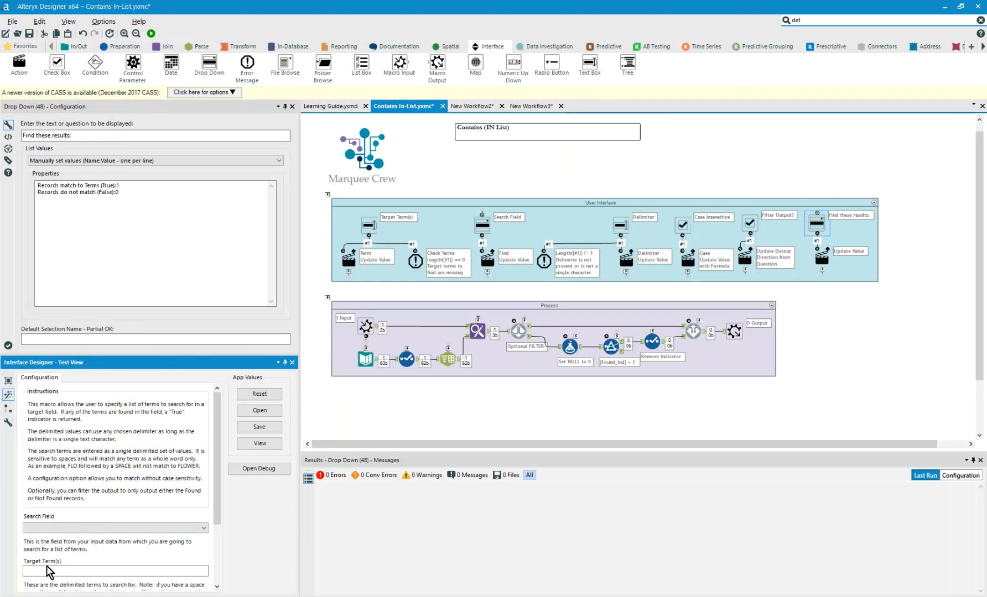
scroll(83, 545, down, 2)
click(30, 562)
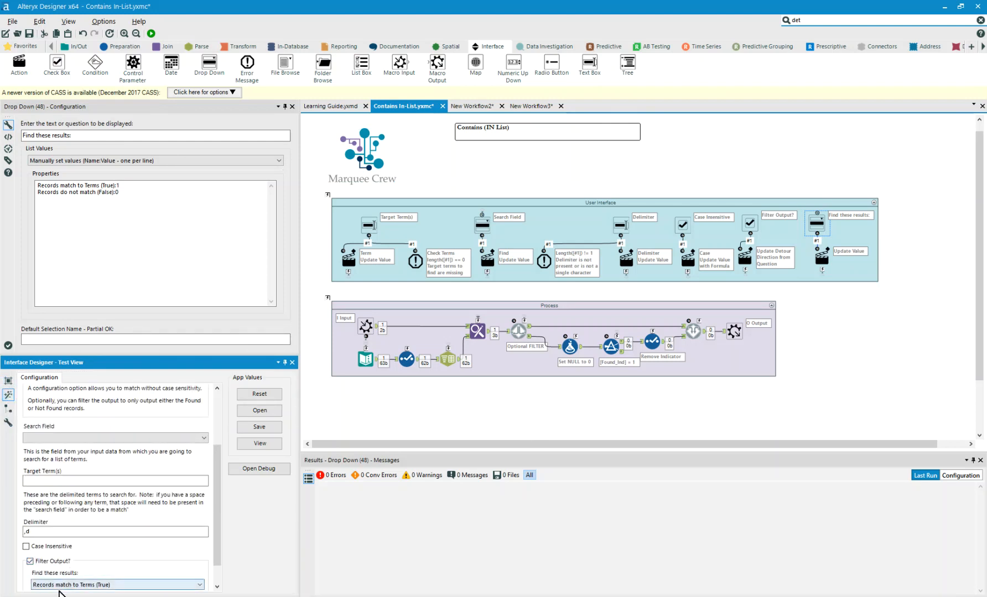
click(30, 562)
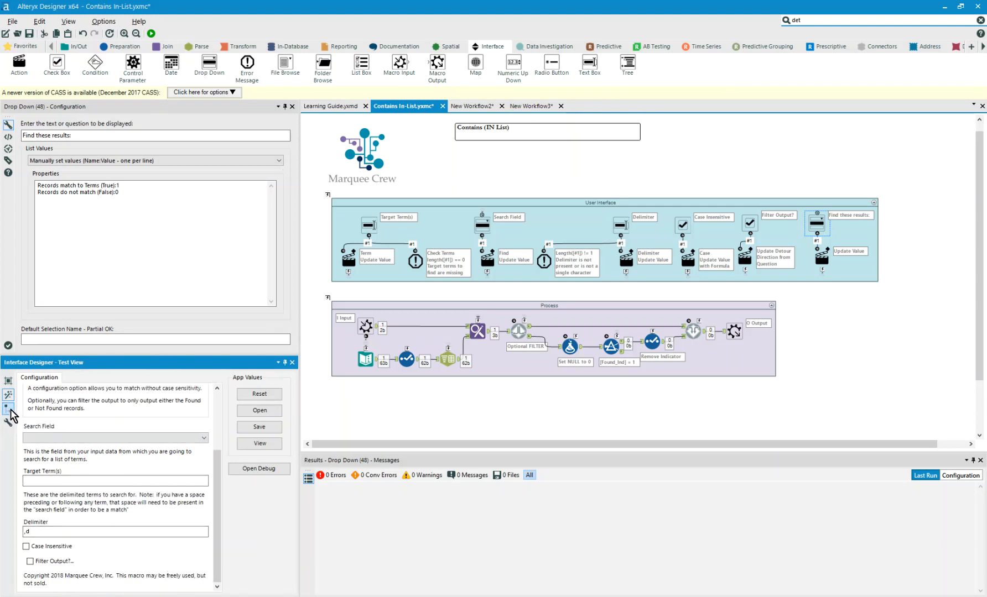
Step: Return to Layout View and inspect the copyright label at the end of the macro interface
click(9, 381)
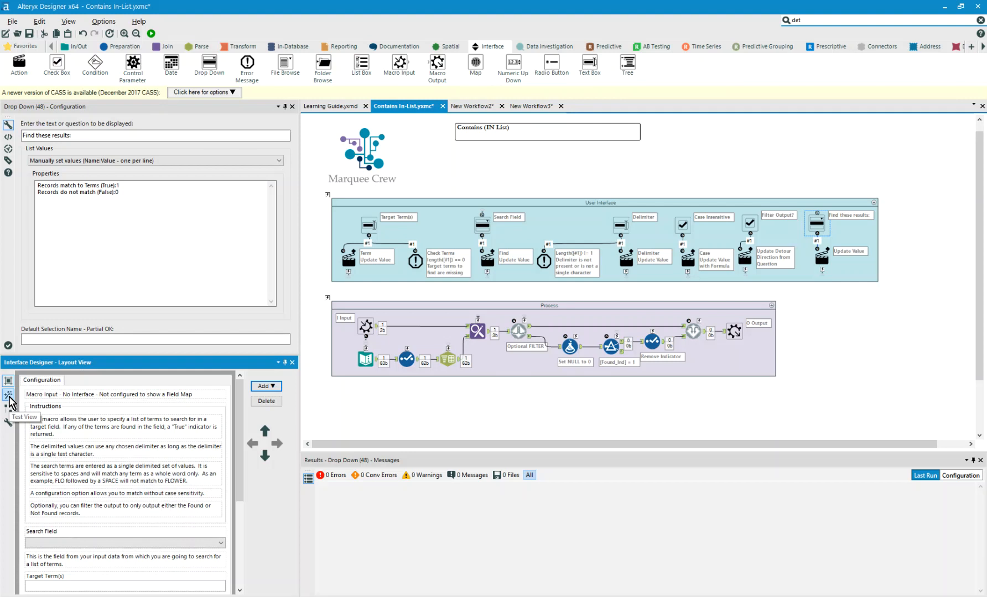
scroll(131, 464, down, 2)
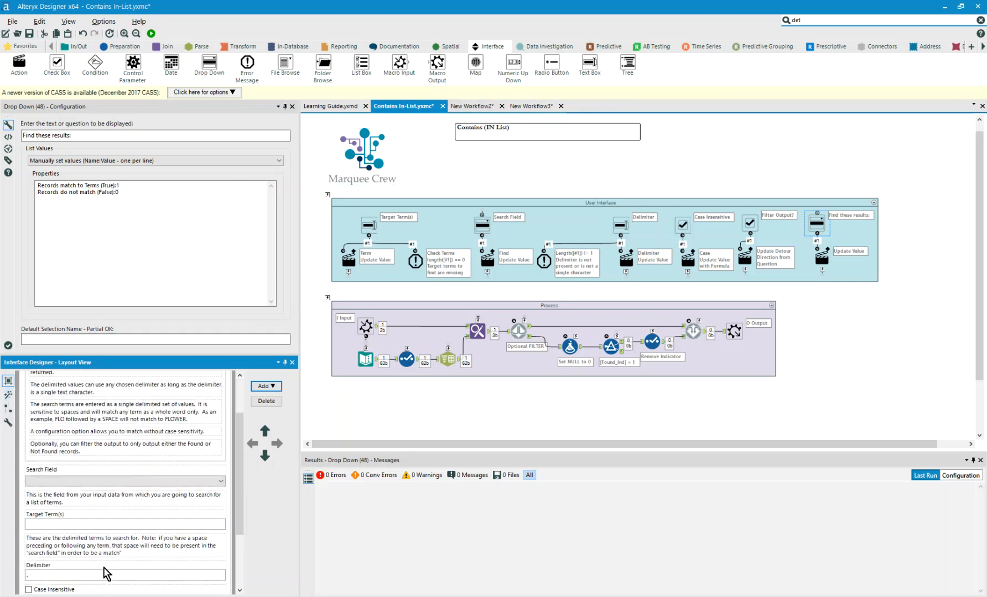
scroll(108, 570, down, 3)
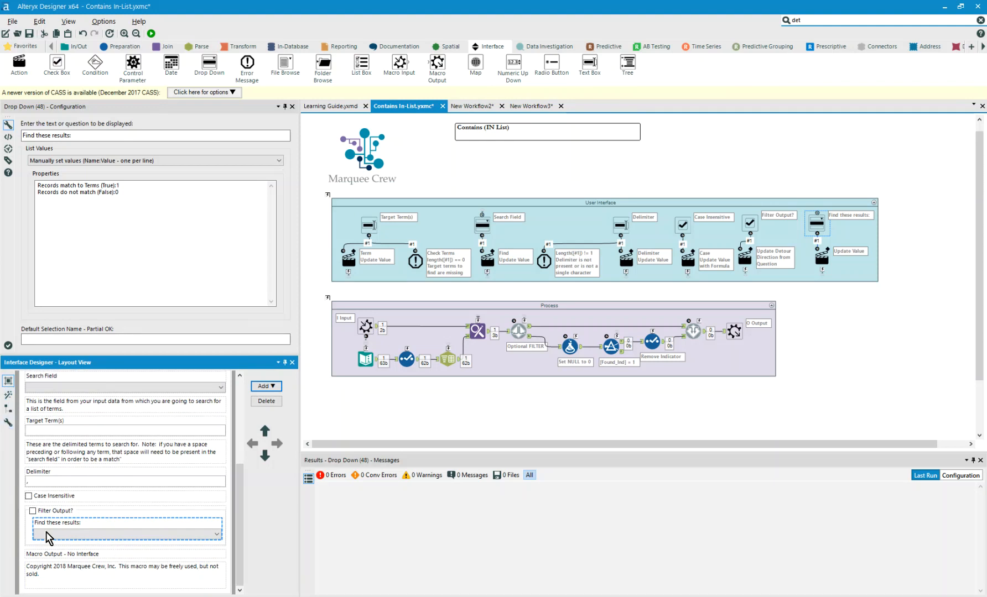
click(55, 573)
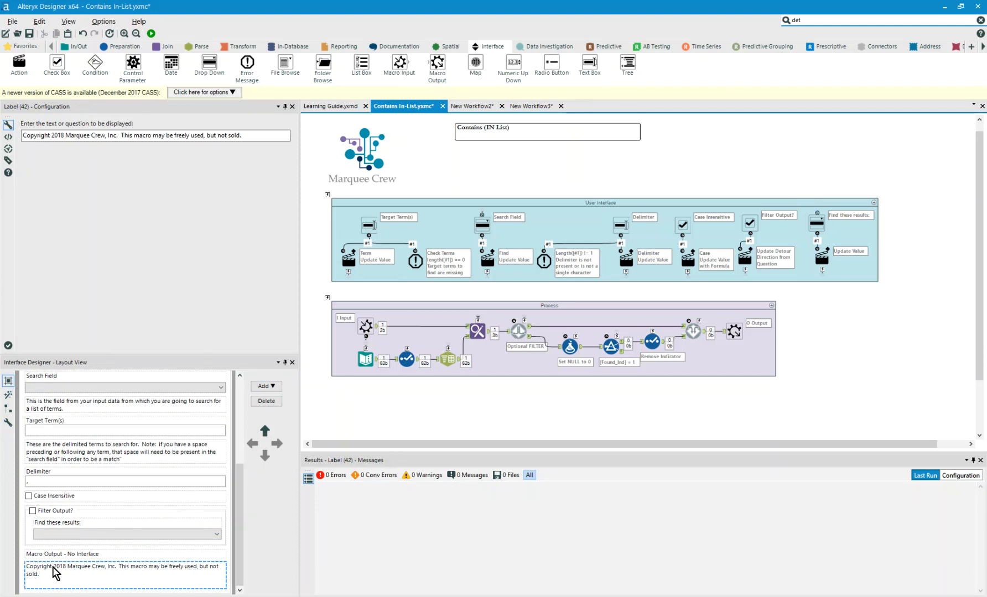
Step: Review the macro's icon and help properties and the Marquee Crew logo comment on the canvas
click(8, 423)
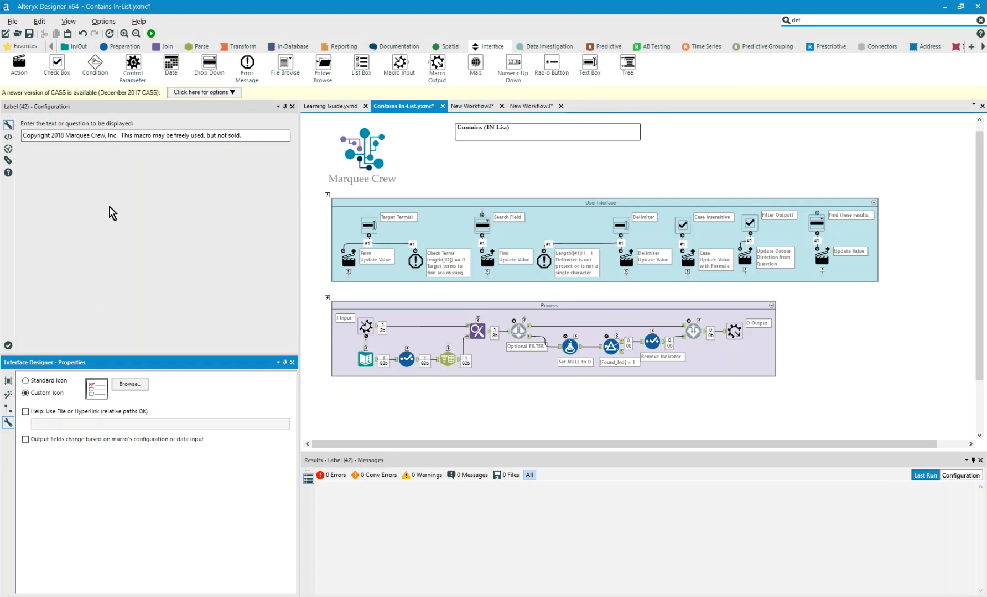
click(370, 149)
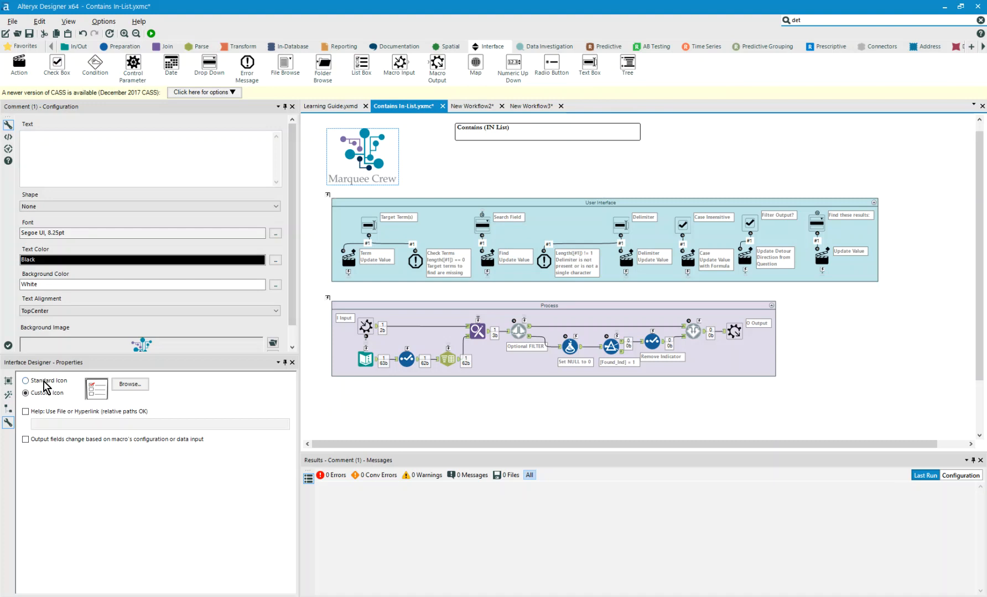
Step: Close Interface Designer and bring up the configuration of the Contains In-List.yxmc workflow itself
click(293, 363)
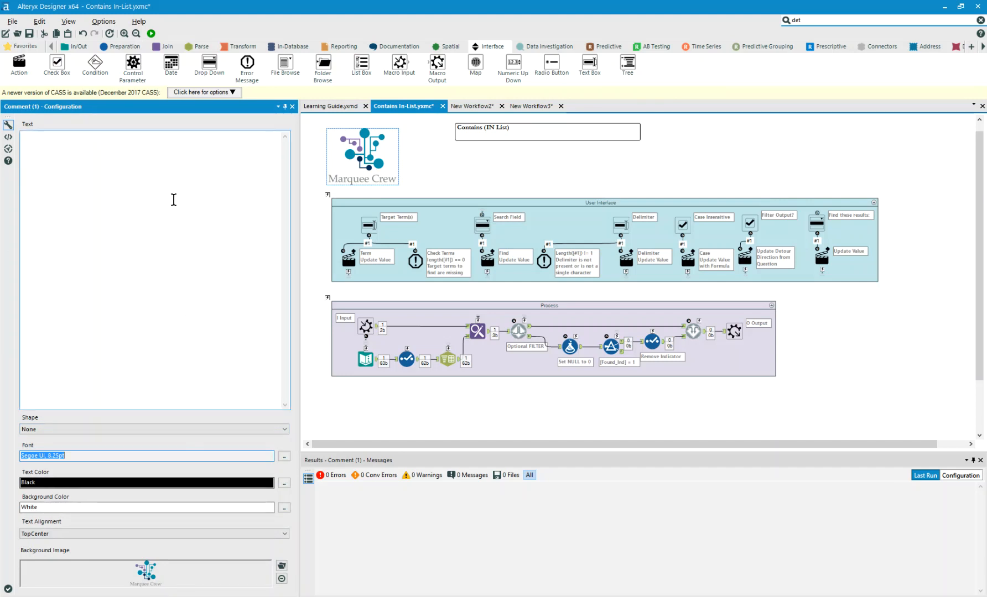
click(453, 162)
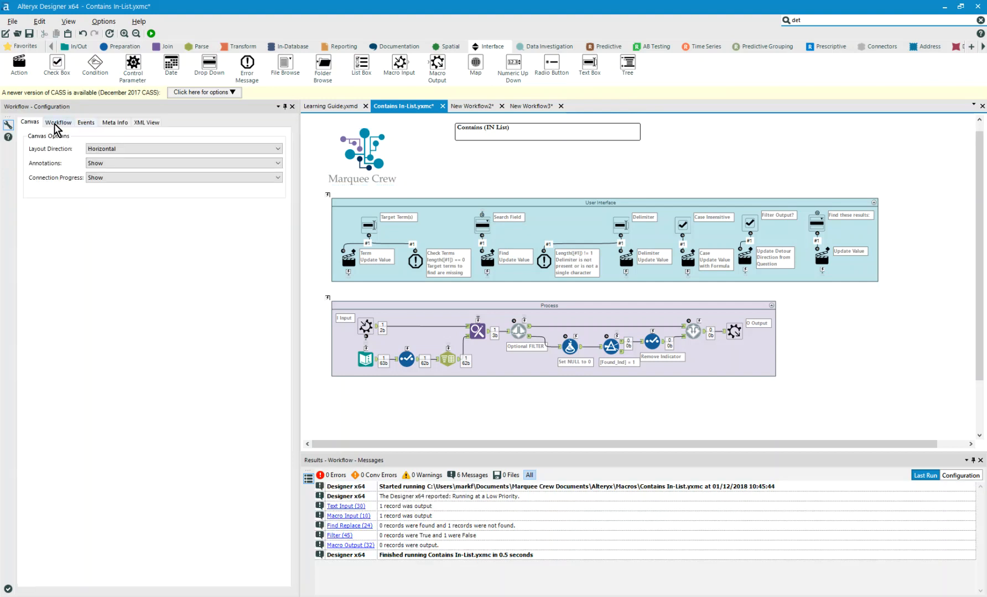
Step: In the macro's meta info, set the copyright to "Marquee Crew 2018" and the author company to "Marquee Crew, Inc"
click(55, 123)
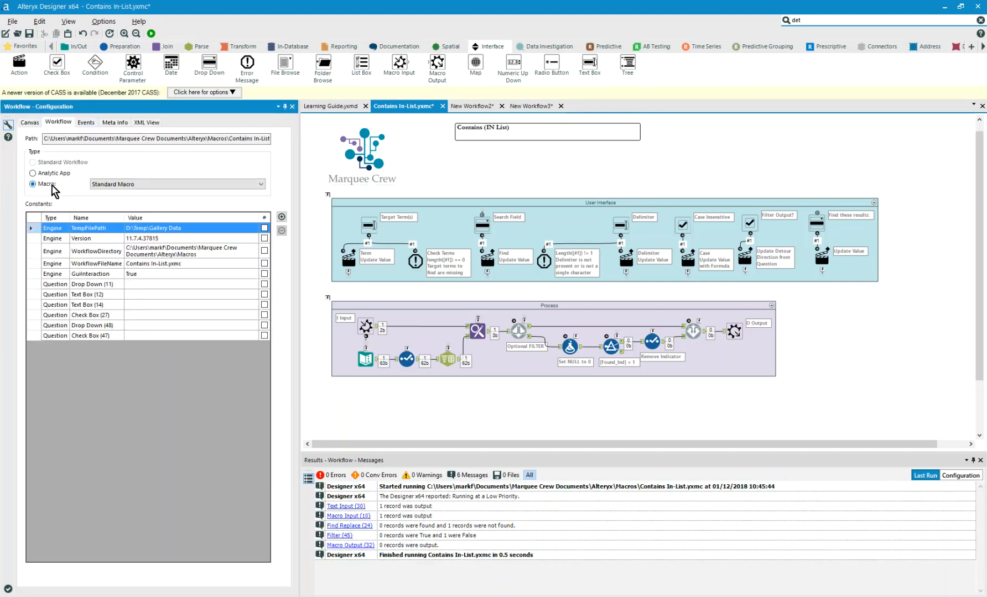
click(115, 123)
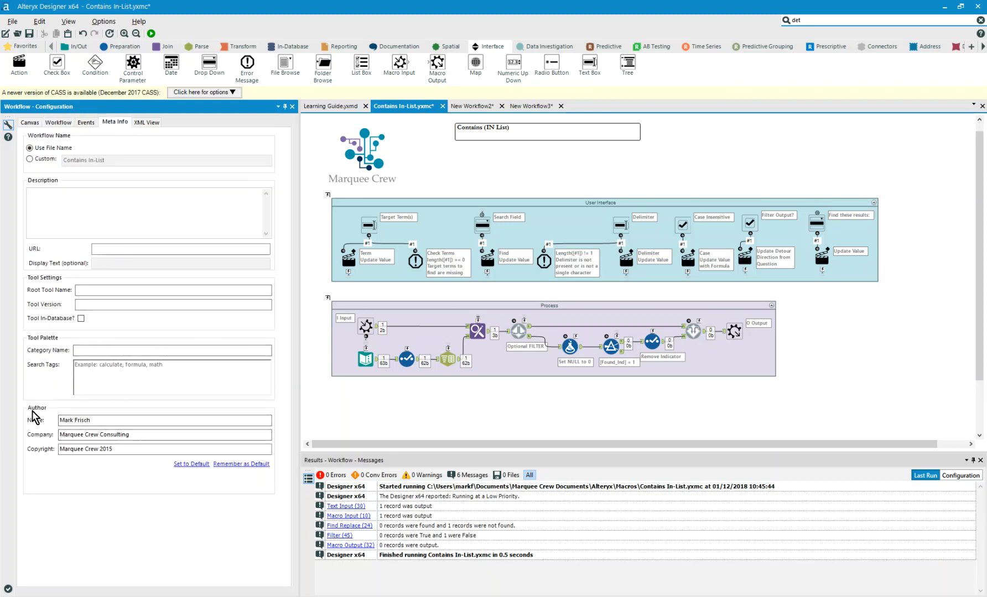
click(116, 450)
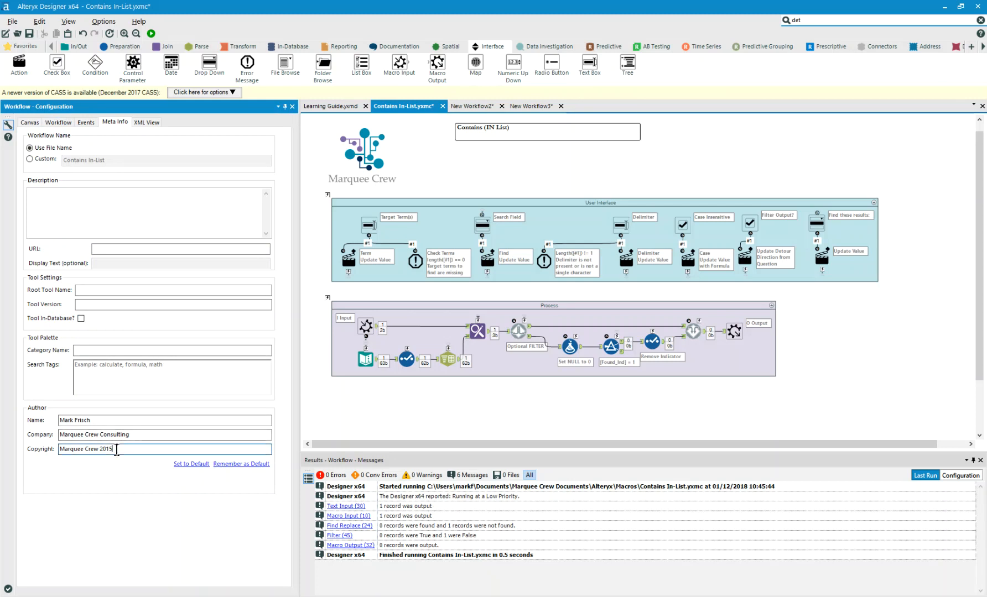
key(BackSpace)
text(8)
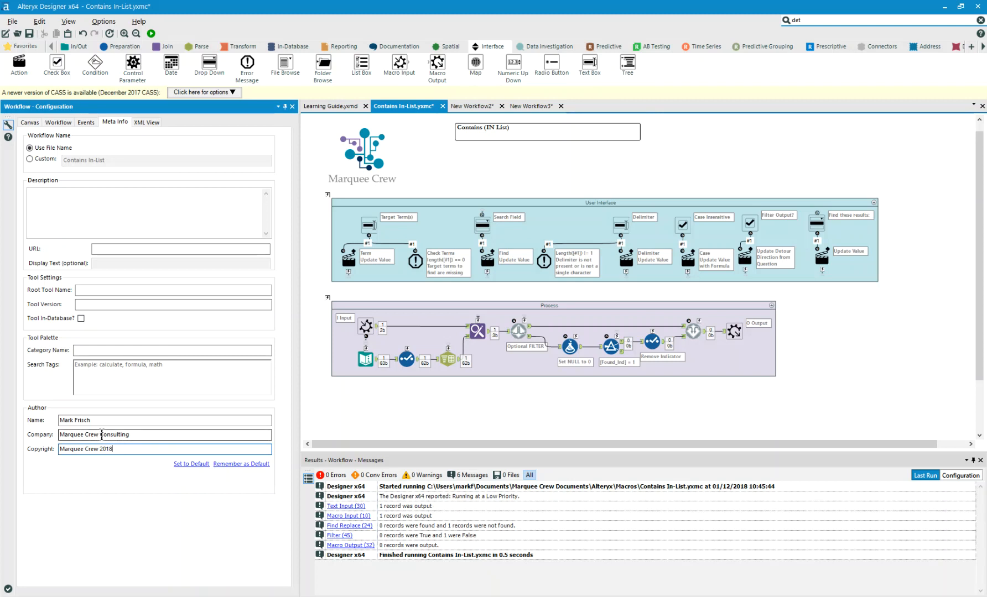
drag(101, 435, 157, 435)
key(BackSpace)
key(BackSpace)
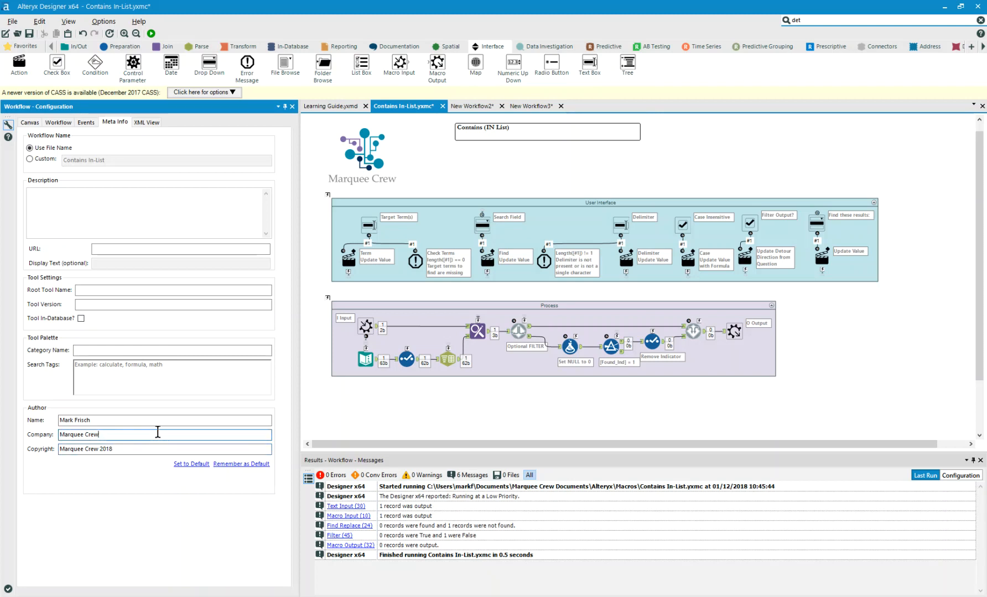
text(, Inc)
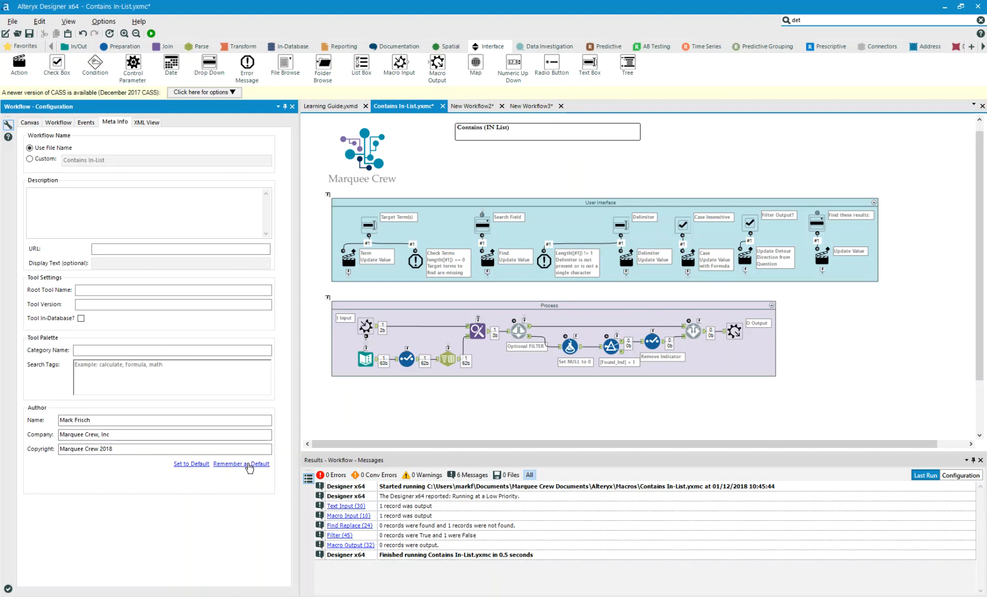
Step: Assign the macro to tool palette category "Macro" with search tags "Contains, Macro, Target, In", and save it
click(85, 350)
text(Macro)
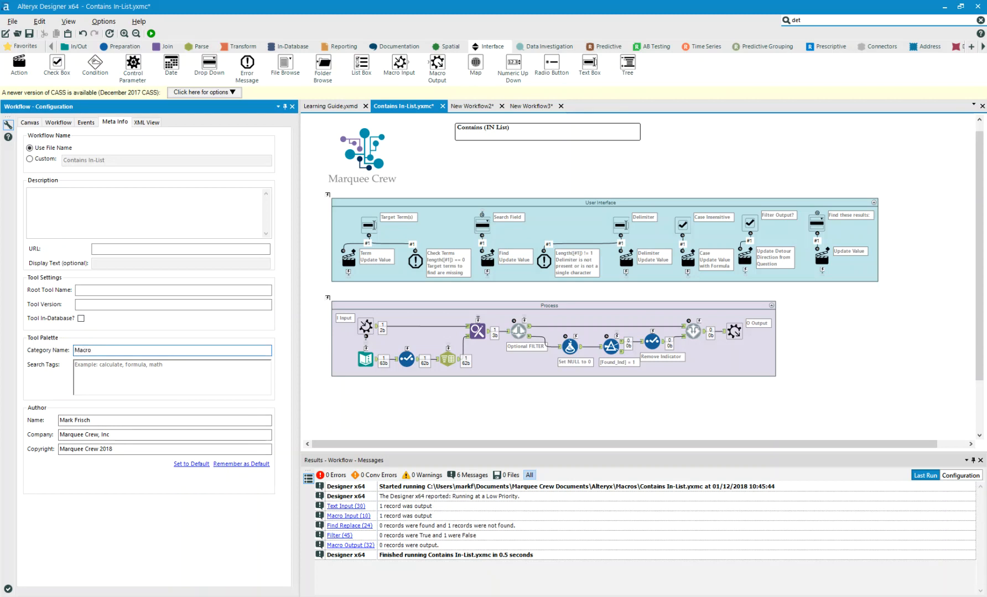
click(96, 365)
text(Contain)
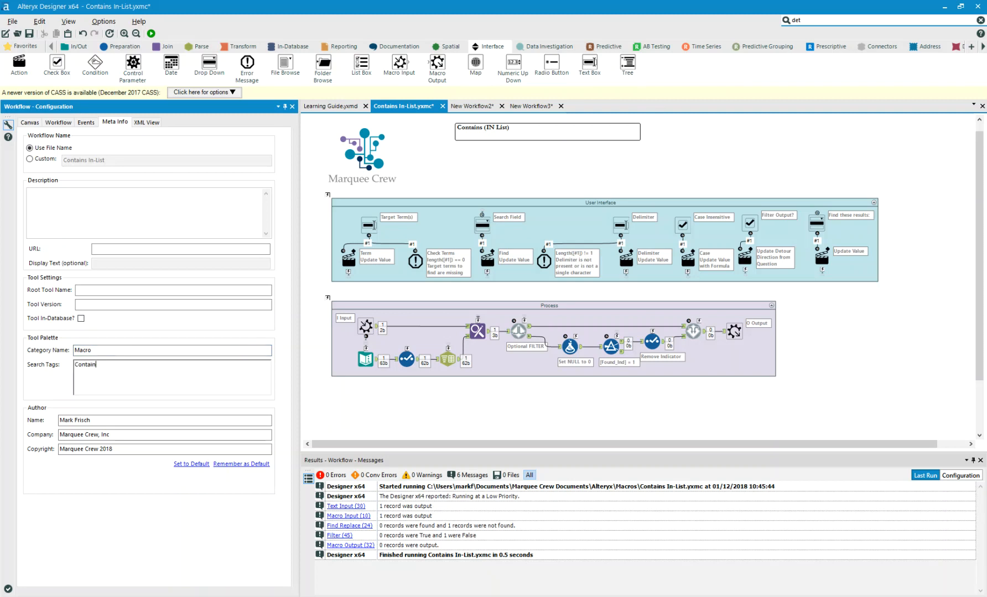
text(s, Macro, tar)
key(BackSpace)
key(BackSpace)
text(Target, in)
key(BackSpace)
key(BackSpace)
text(In)
click(87, 208)
click(29, 33)
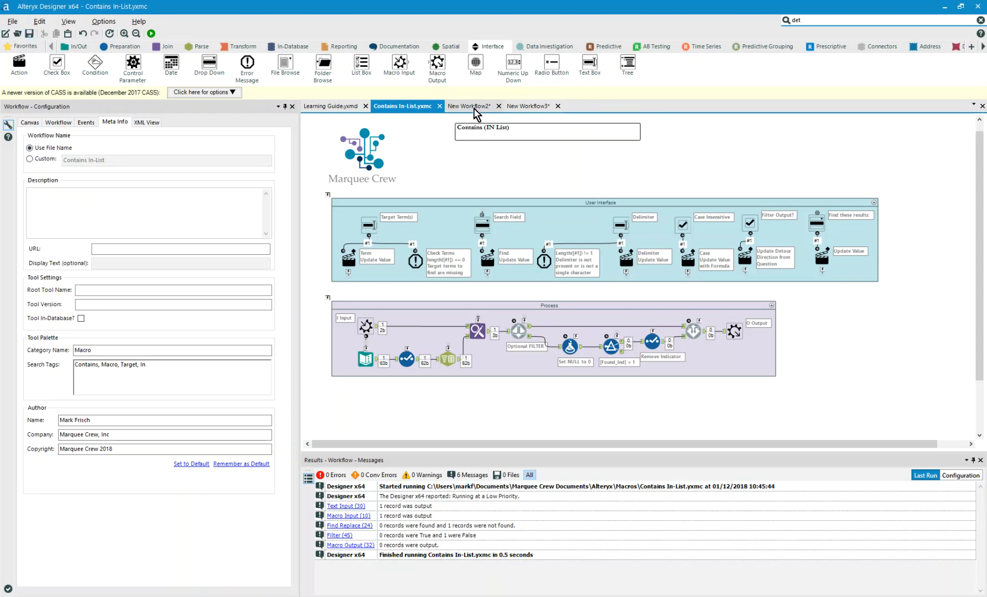
Step: Insert the Contains In-List macro into the empty area of the New Workflow3 canvas
click(527, 109)
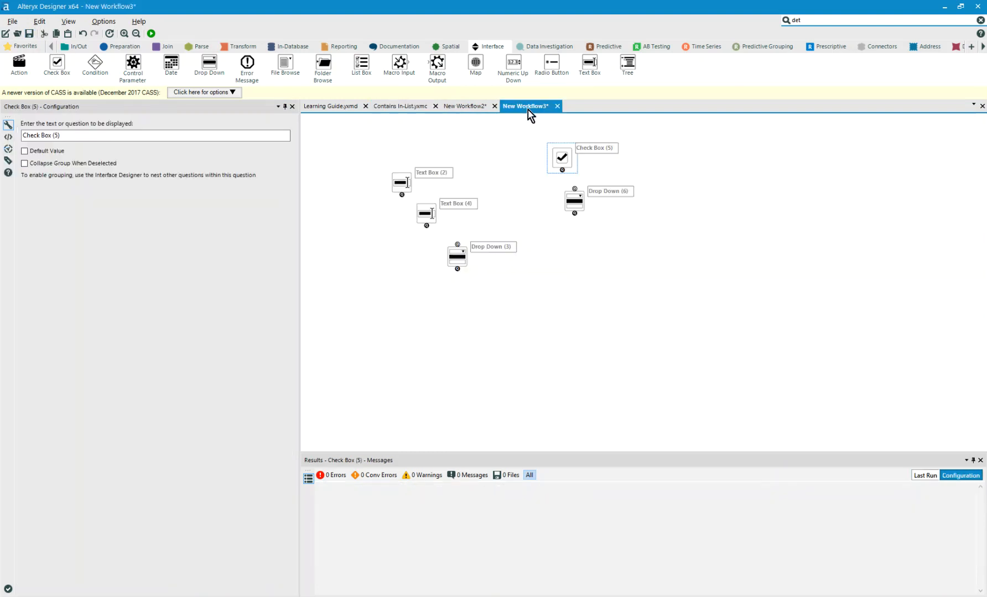
right_click(606, 284)
click(636, 319)
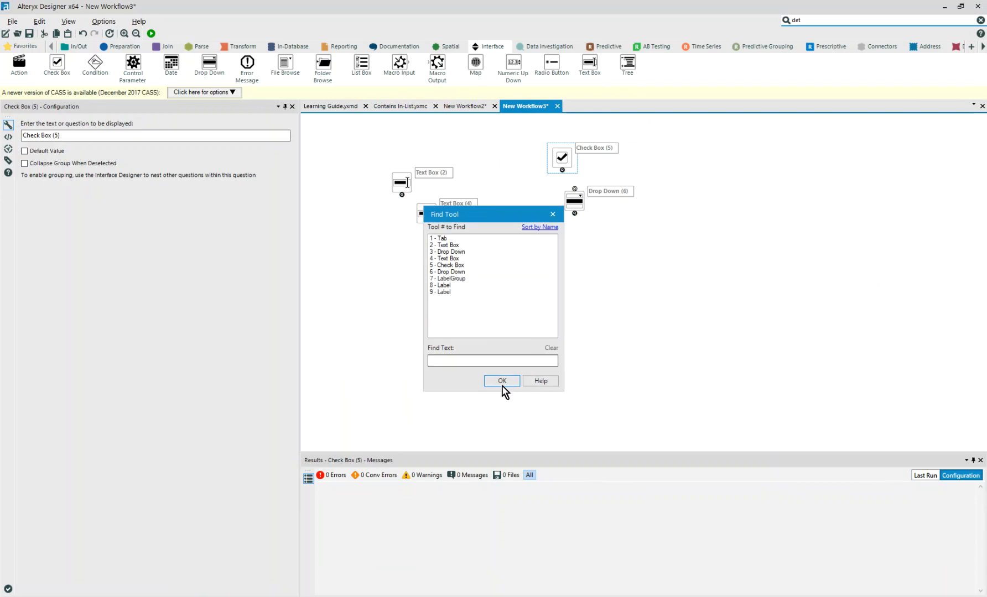
click(502, 381)
right_click(572, 249)
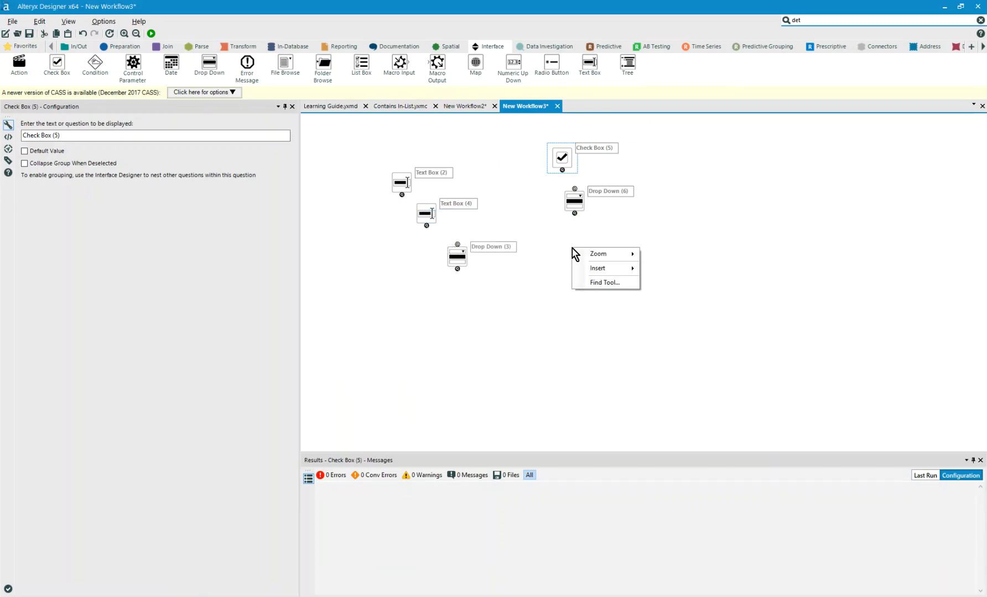
mouse_move(599, 270)
mouse_move(665, 592)
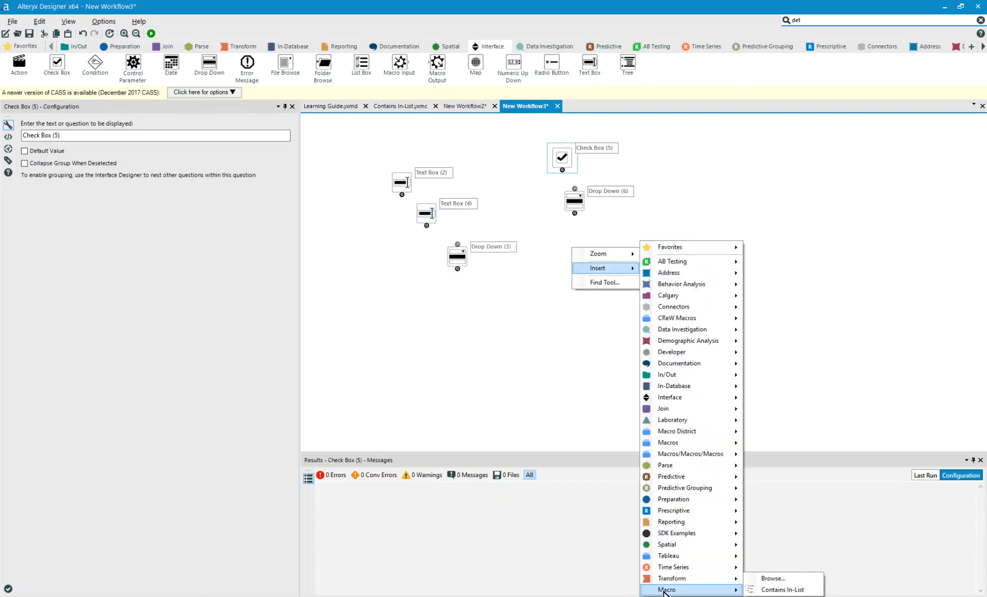
click(764, 591)
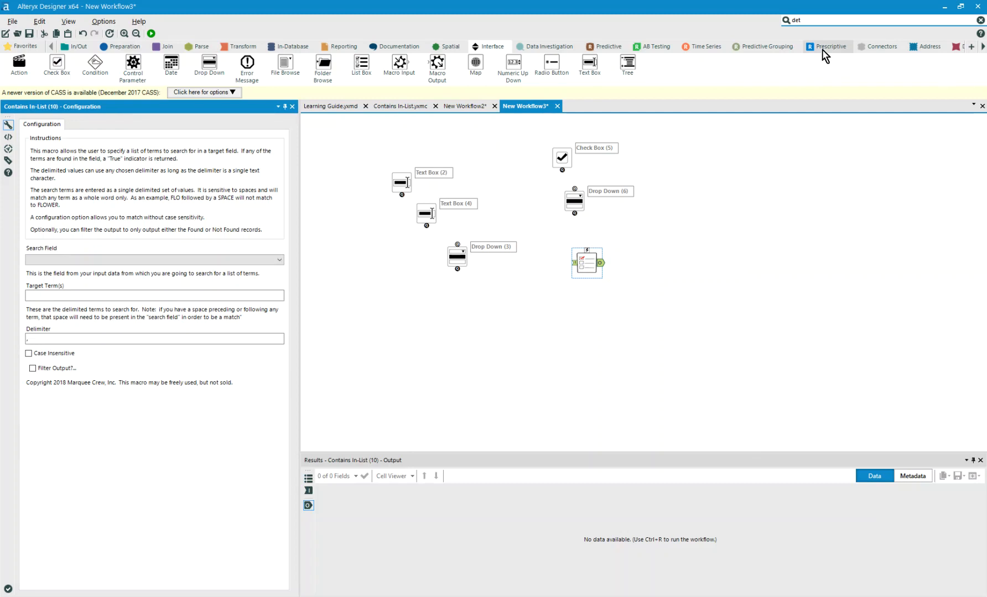
Step: Start saving the Contains In-List.yxmc macro to the Alteryx Gallery and log in with the account password
click(390, 108)
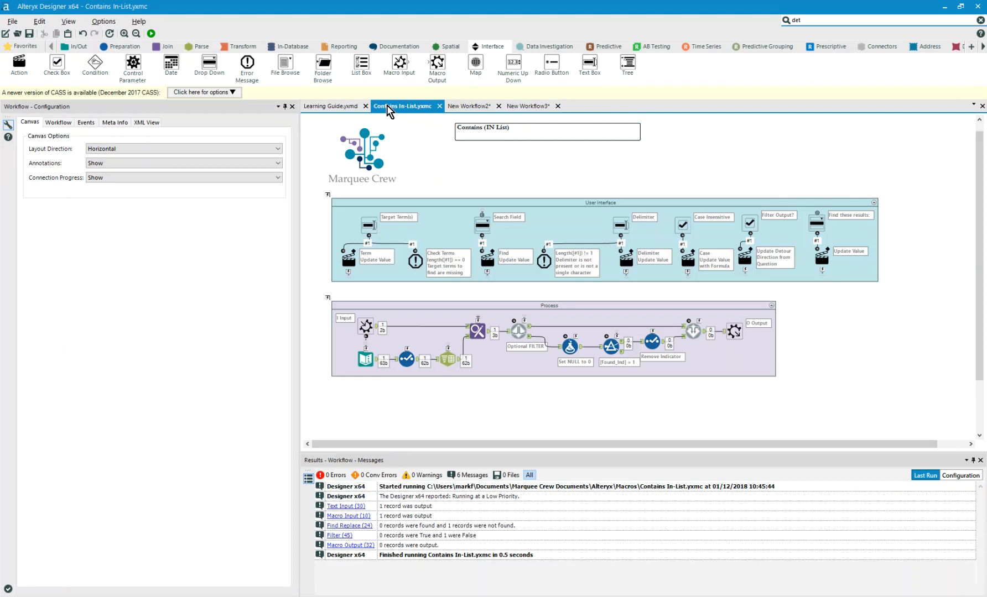
click(11, 22)
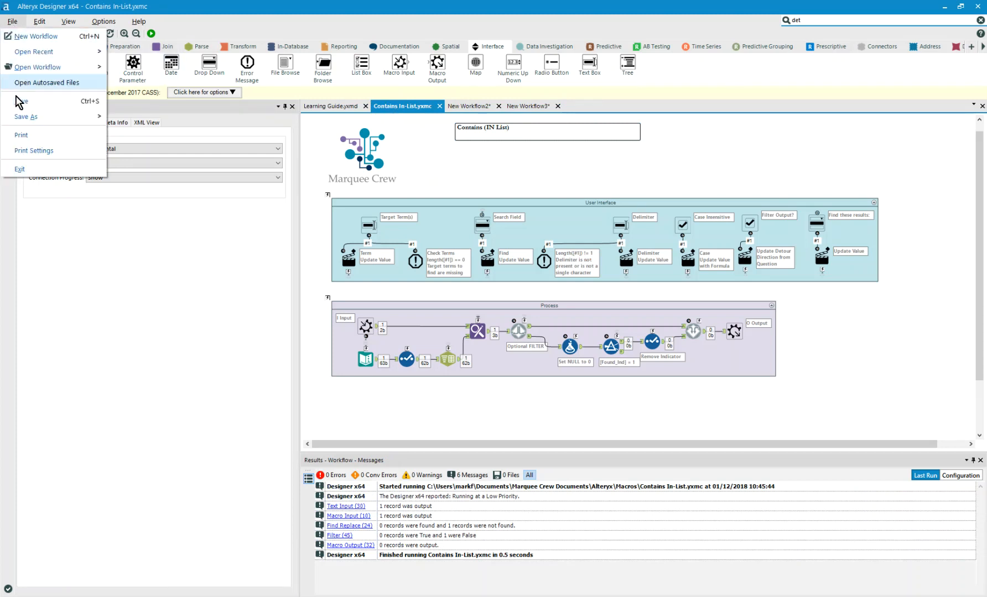
mouse_move(18, 116)
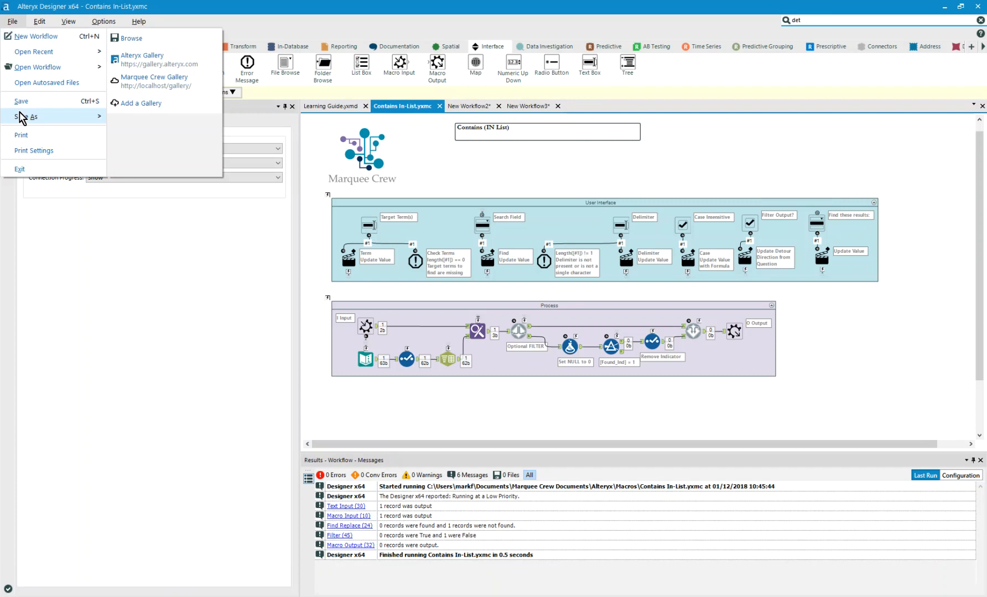
click(169, 62)
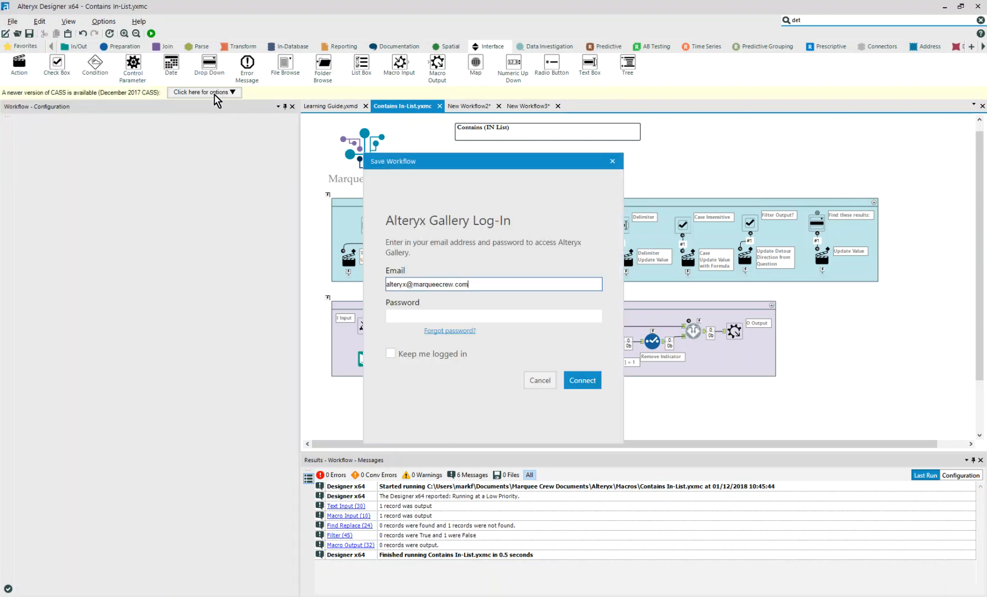
click(399, 318)
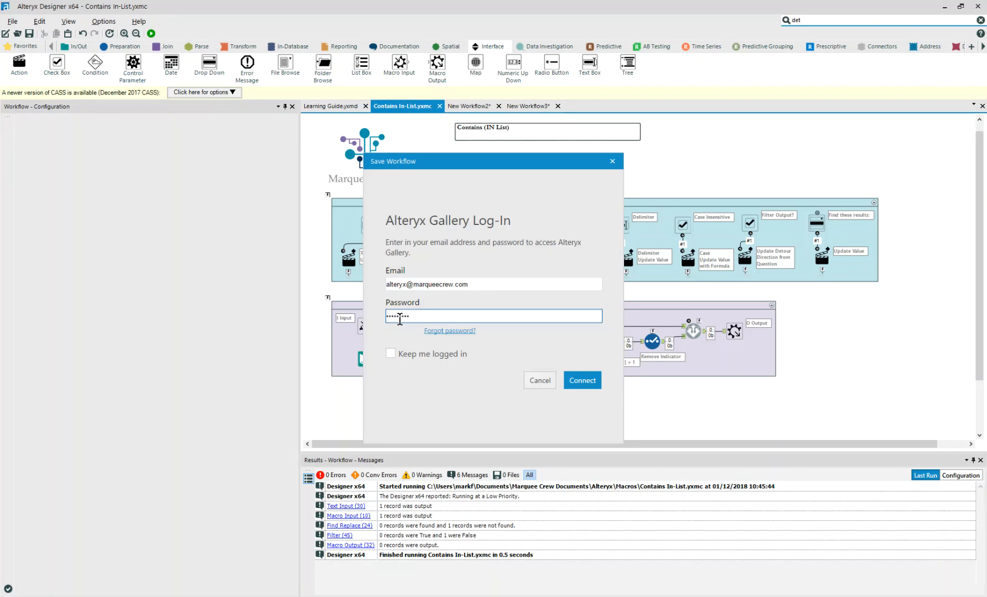
key(Return)
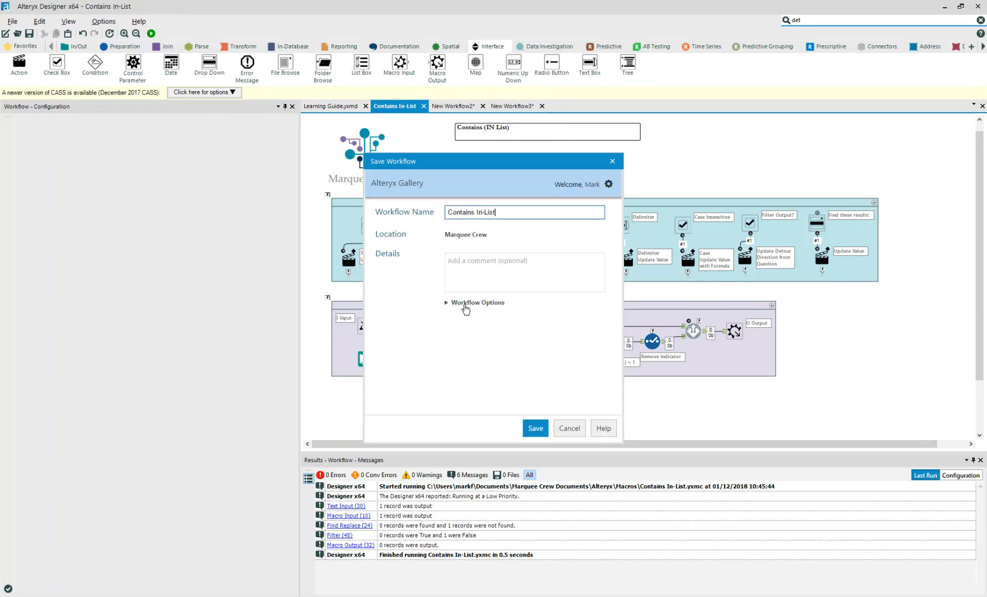
Step: Save to the Gallery with the comment "Allows users to find records where a field contains one or many defined terms." and view it in the browser
click(487, 257)
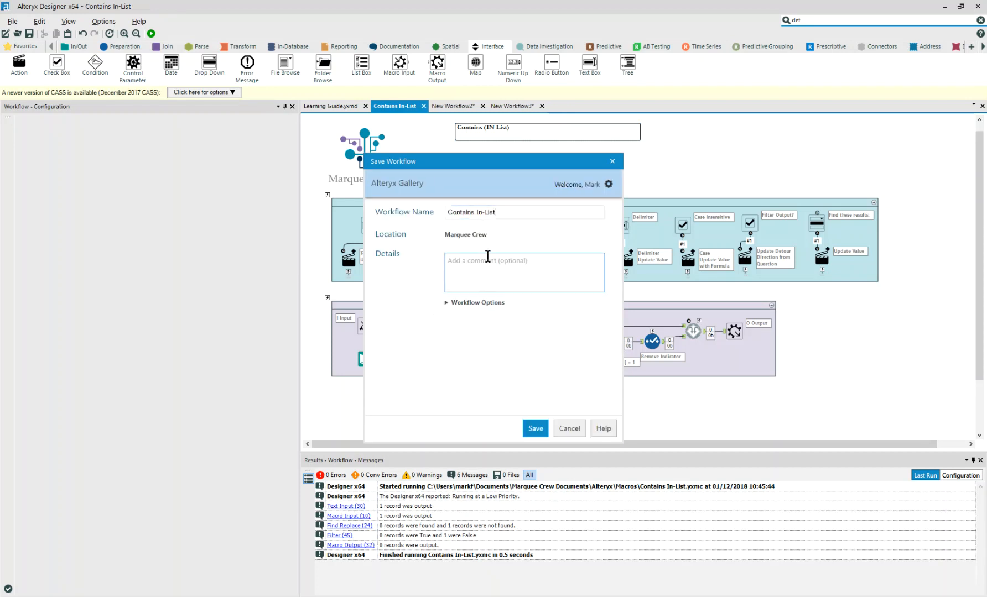
text(Allows users to find records where a field contains one or ma)
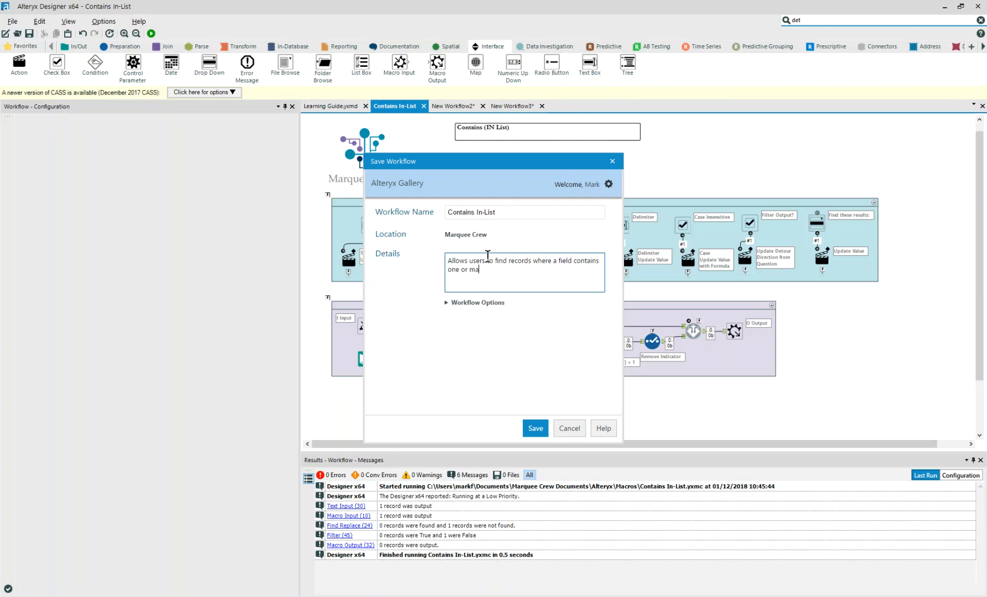
text(ny defined terms.)
click(536, 428)
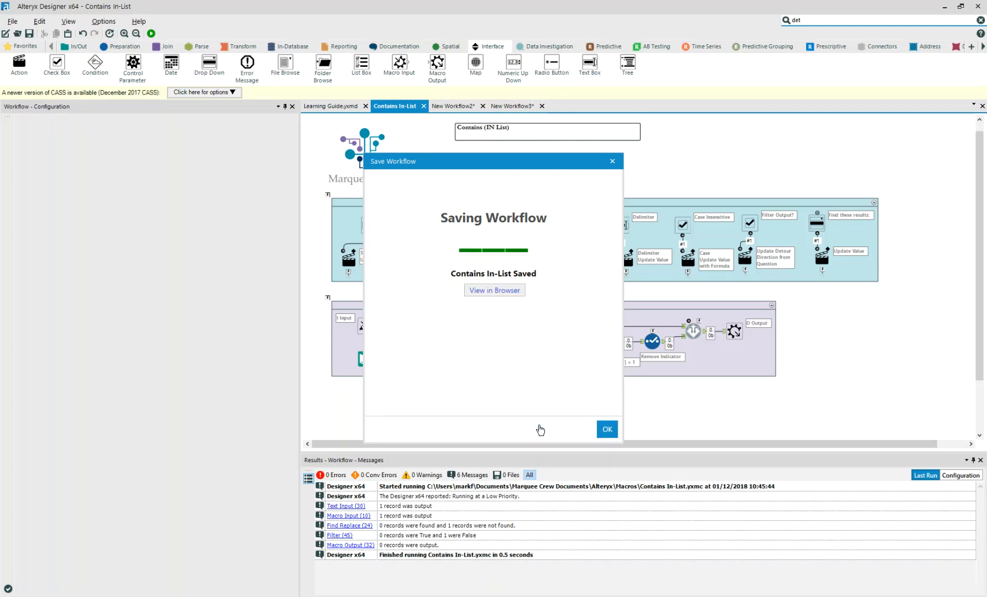
click(510, 292)
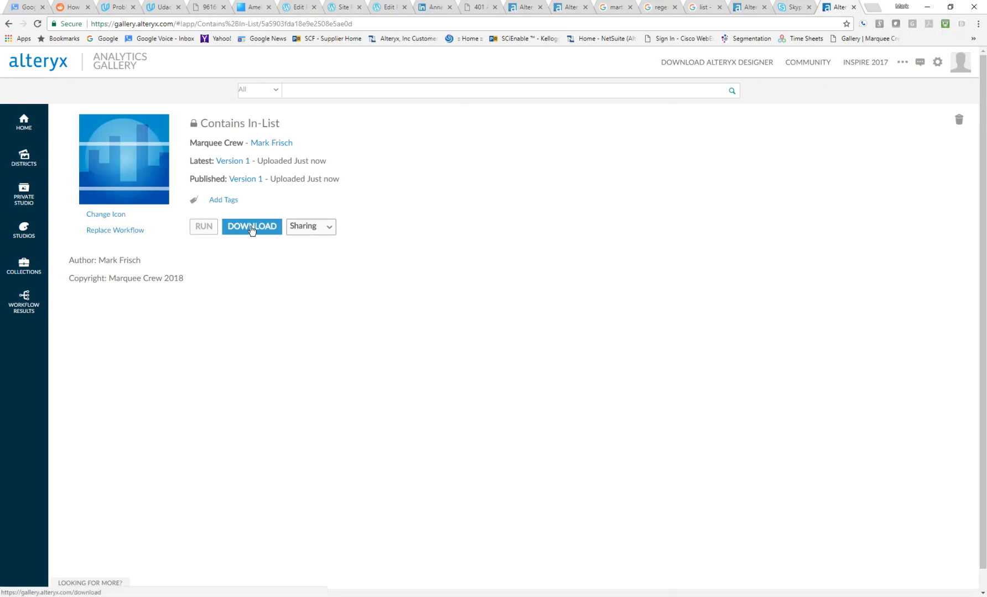
Step: Tag the uploaded Contains In-List workflow as Macro and place it in the Public Gallery
click(219, 200)
scroll(445, 188, down, 3)
click(401, 192)
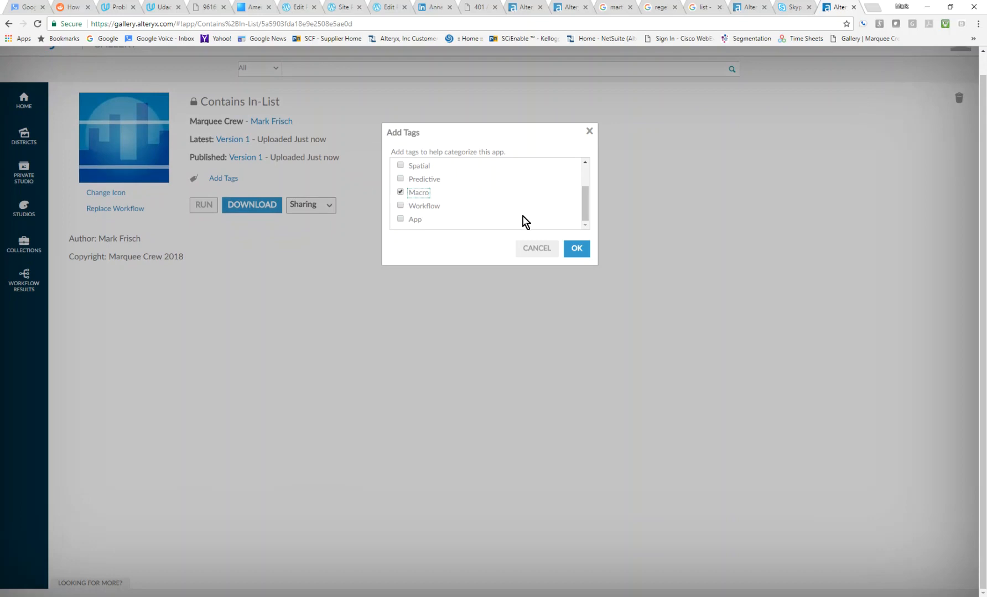
click(579, 252)
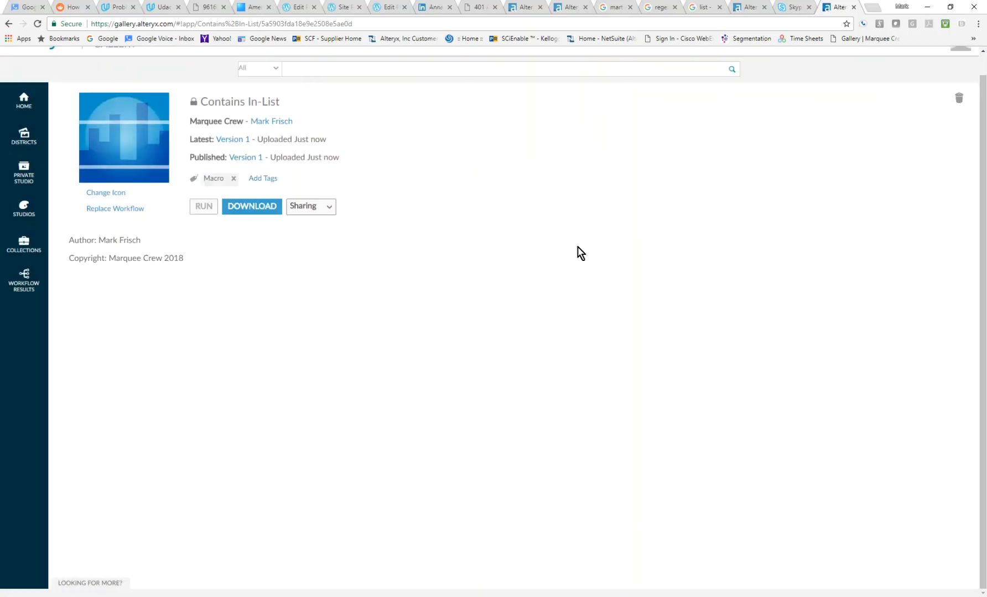
click(331, 207)
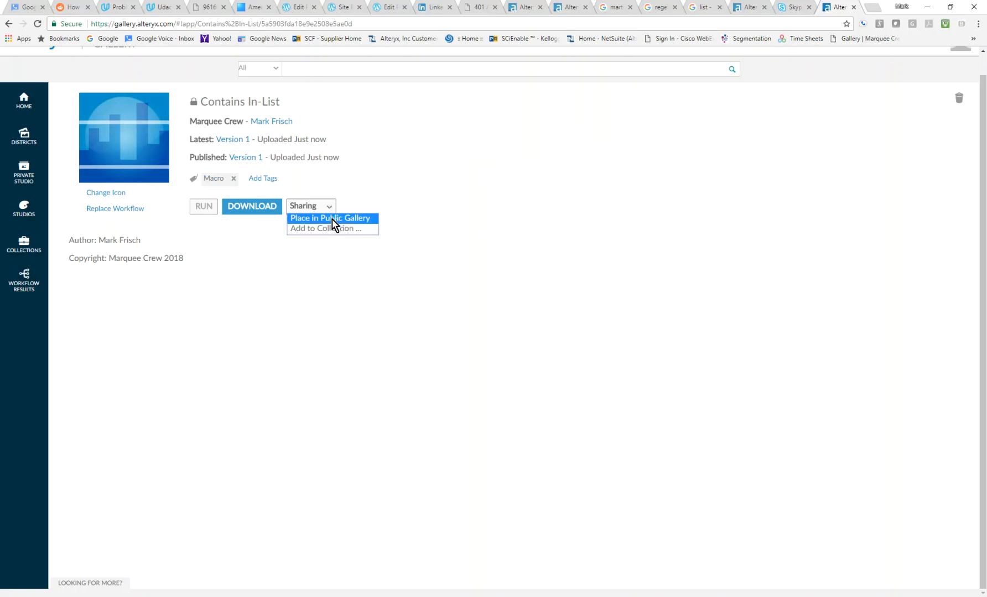
click(333, 219)
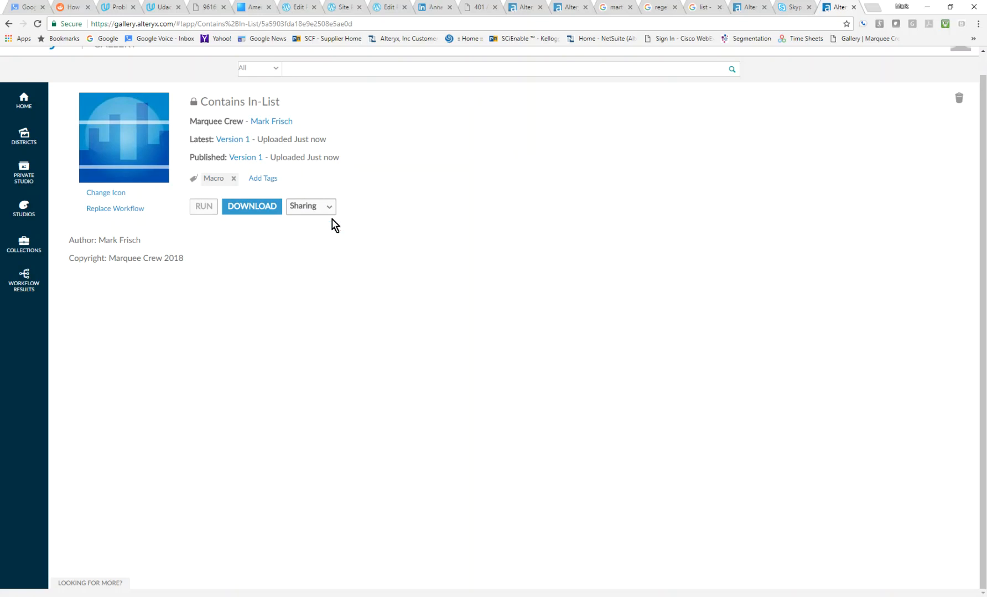